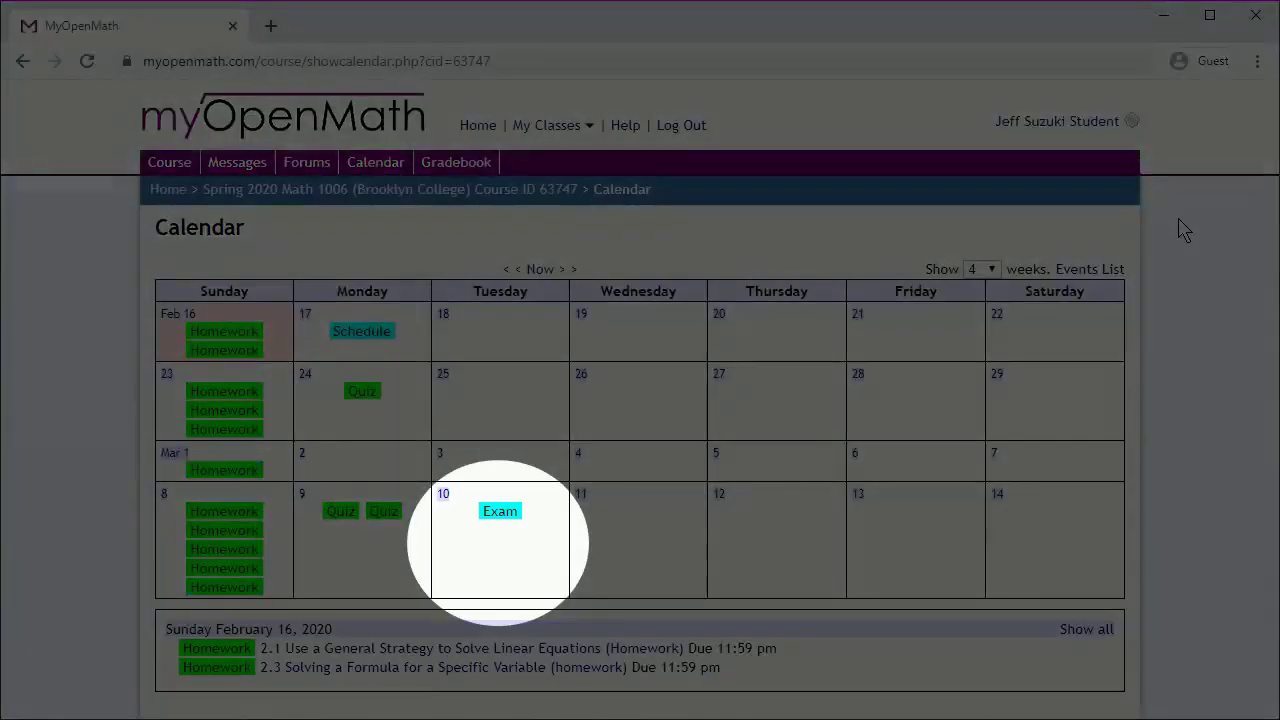
- Check calendar days, open the 2.1 Linear Equations homework, and answer 'nonlinear' for Question 1
{"action": "left_click", "coordinate": [516, 548]}
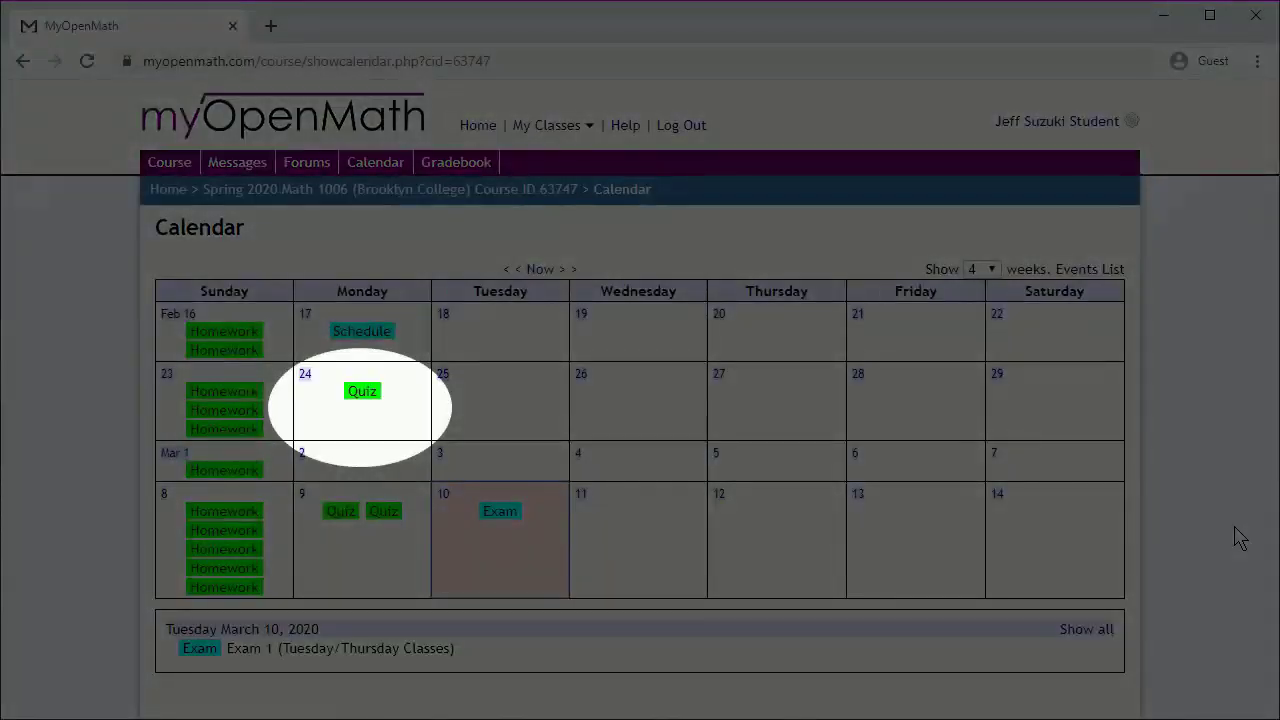
{"action": "left_click", "coordinate": [417, 422]}
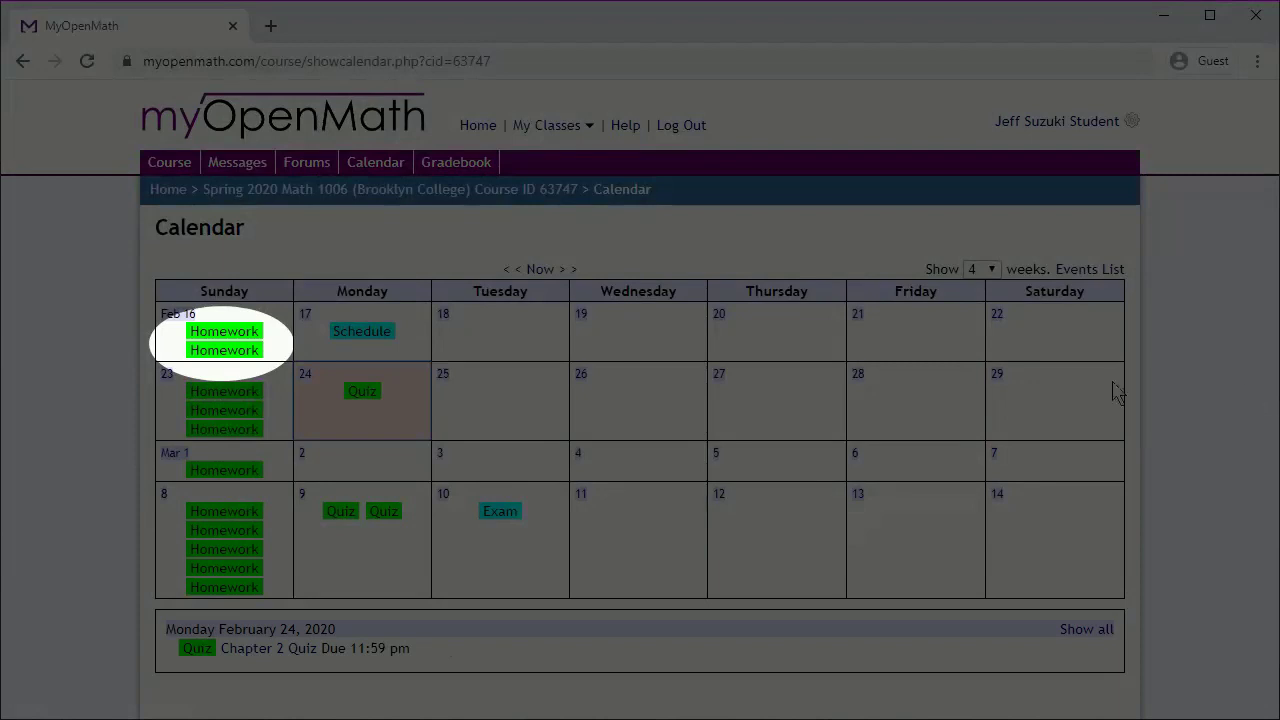
{"action": "left_click", "coordinate": [292, 338]}
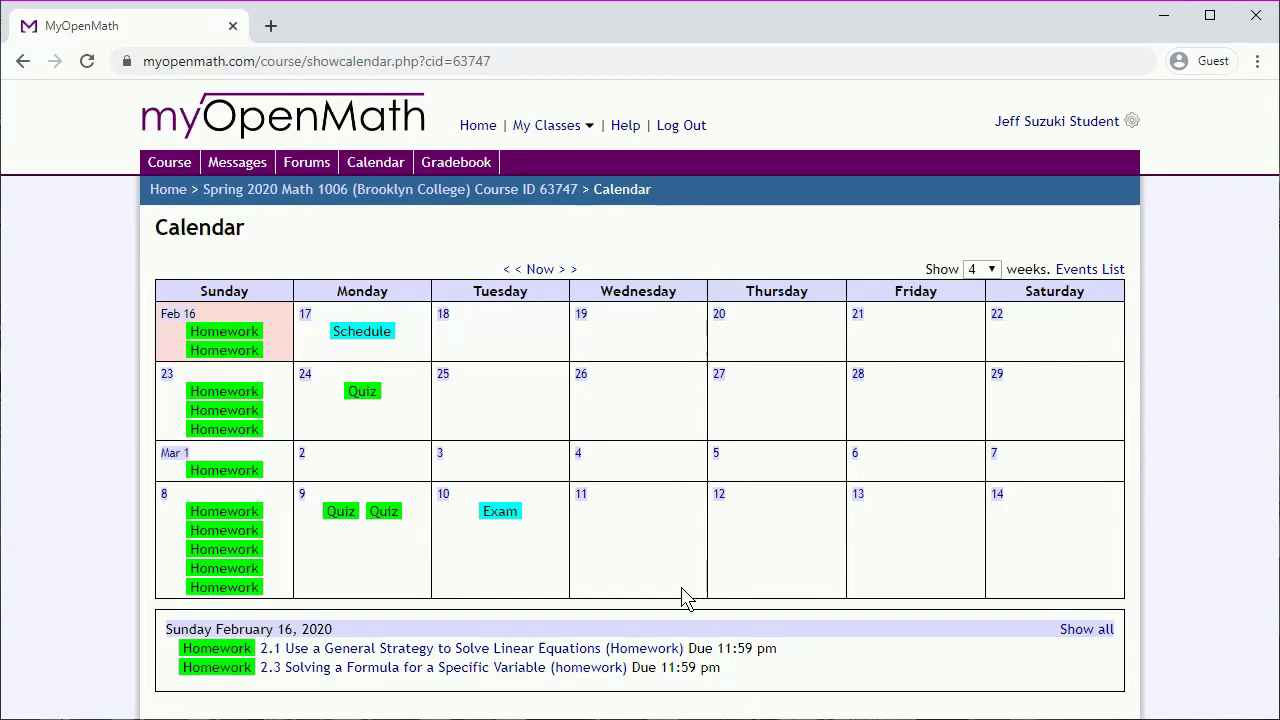
{"action": "left_click", "coordinate": [556, 647]}
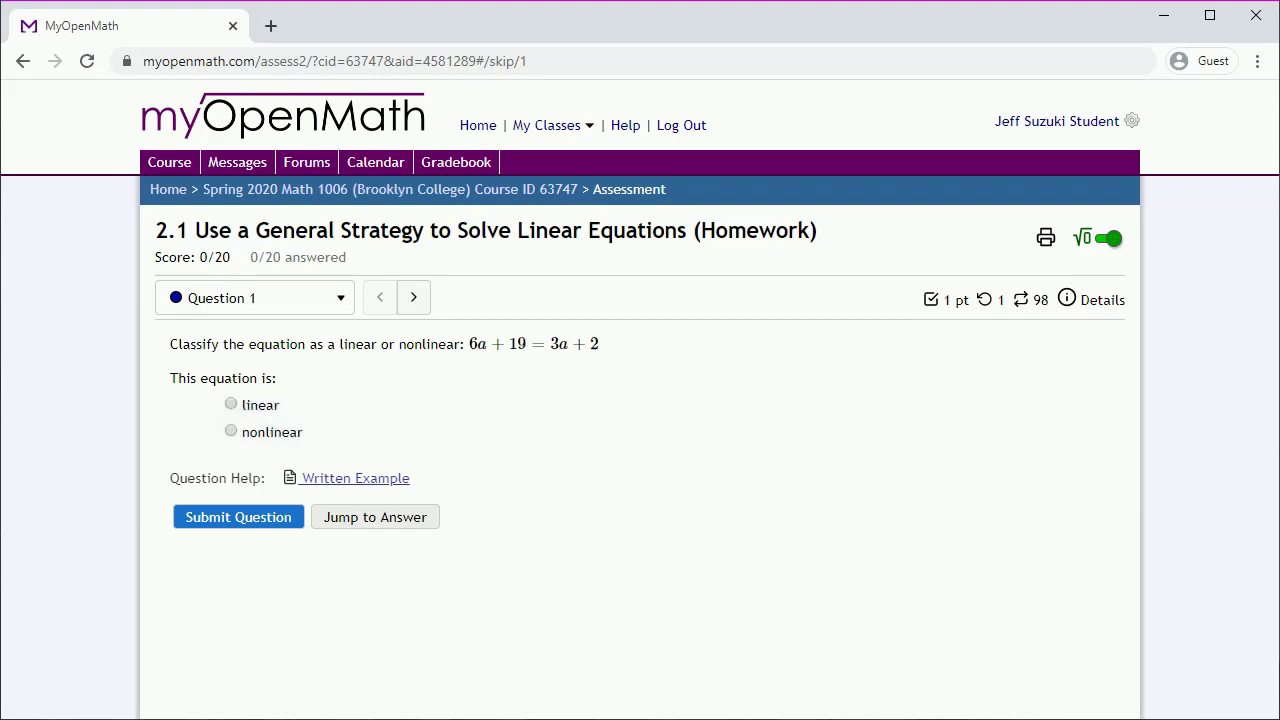
{"action": "left_click", "coordinate": [231, 431]}
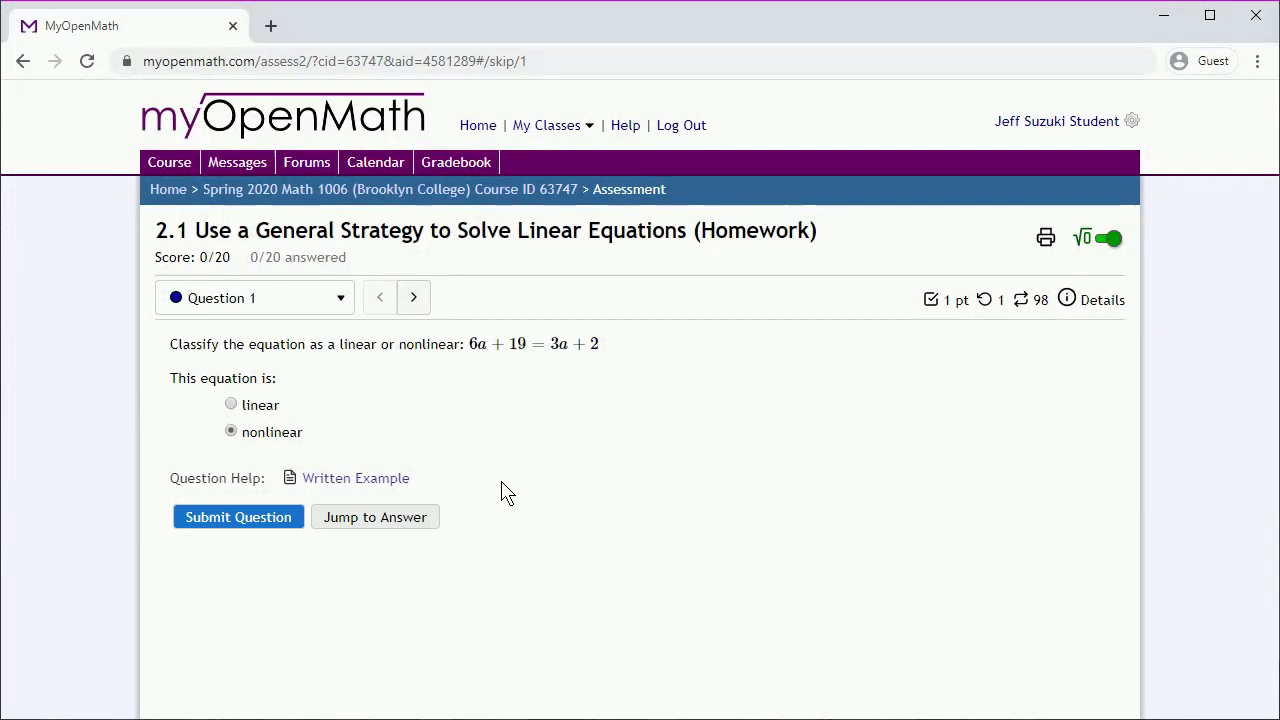
- Submit Question 1 twice, answering 'linear' once, until the 25y − 7 = √(5y+5) version appears
{"action": "left_click", "coordinate": [270, 517]}
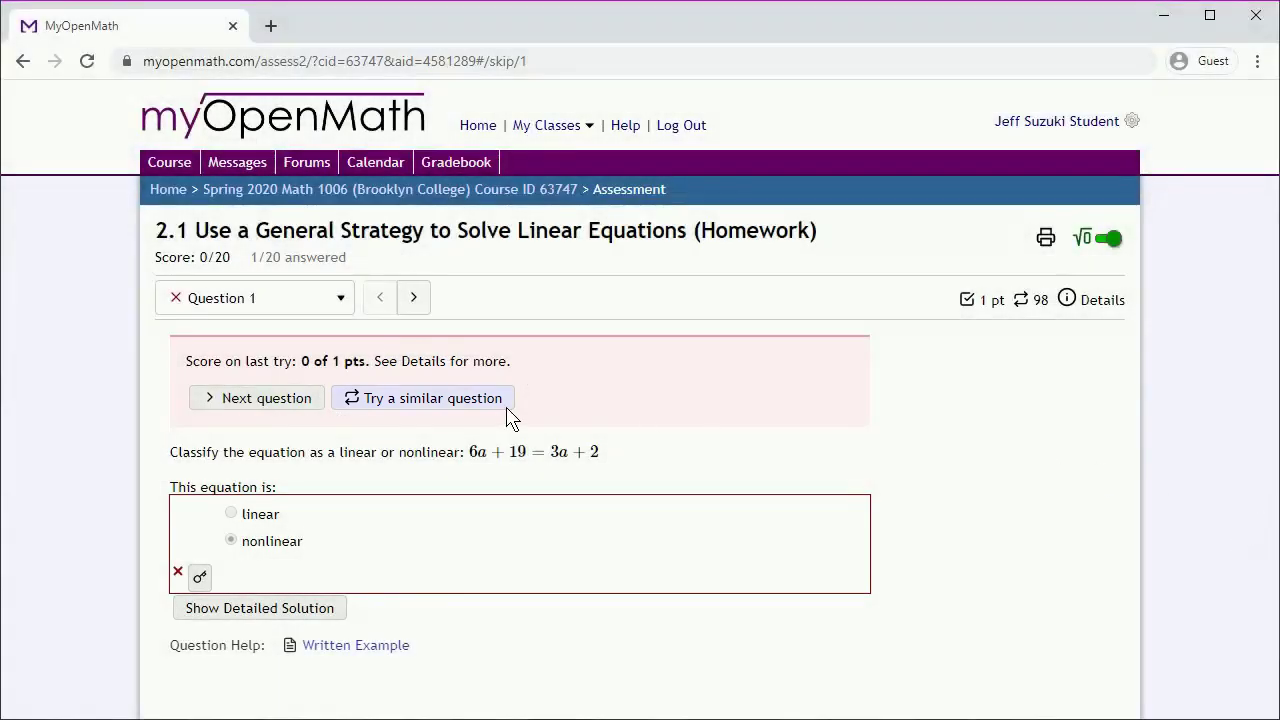
{"action": "left_click", "coordinate": [508, 418]}
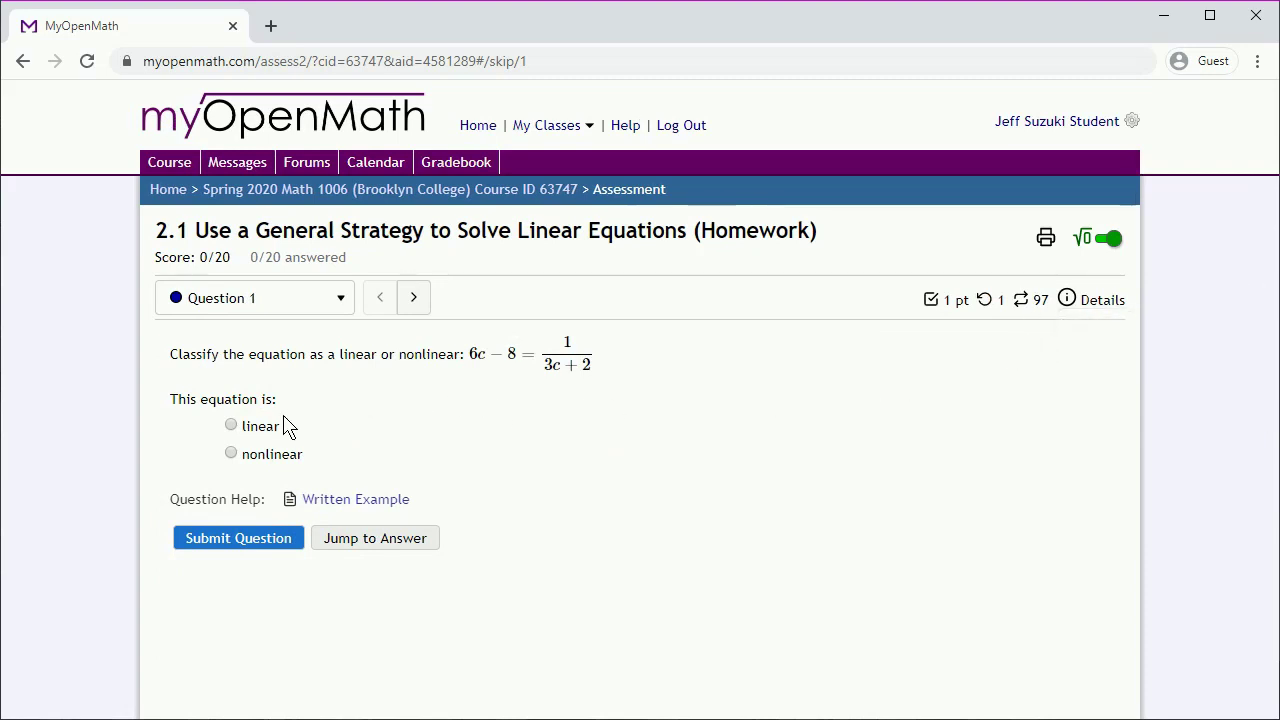
{"action": "left_click", "coordinate": [231, 425]}
{"action": "left_click", "coordinate": [270, 540]}
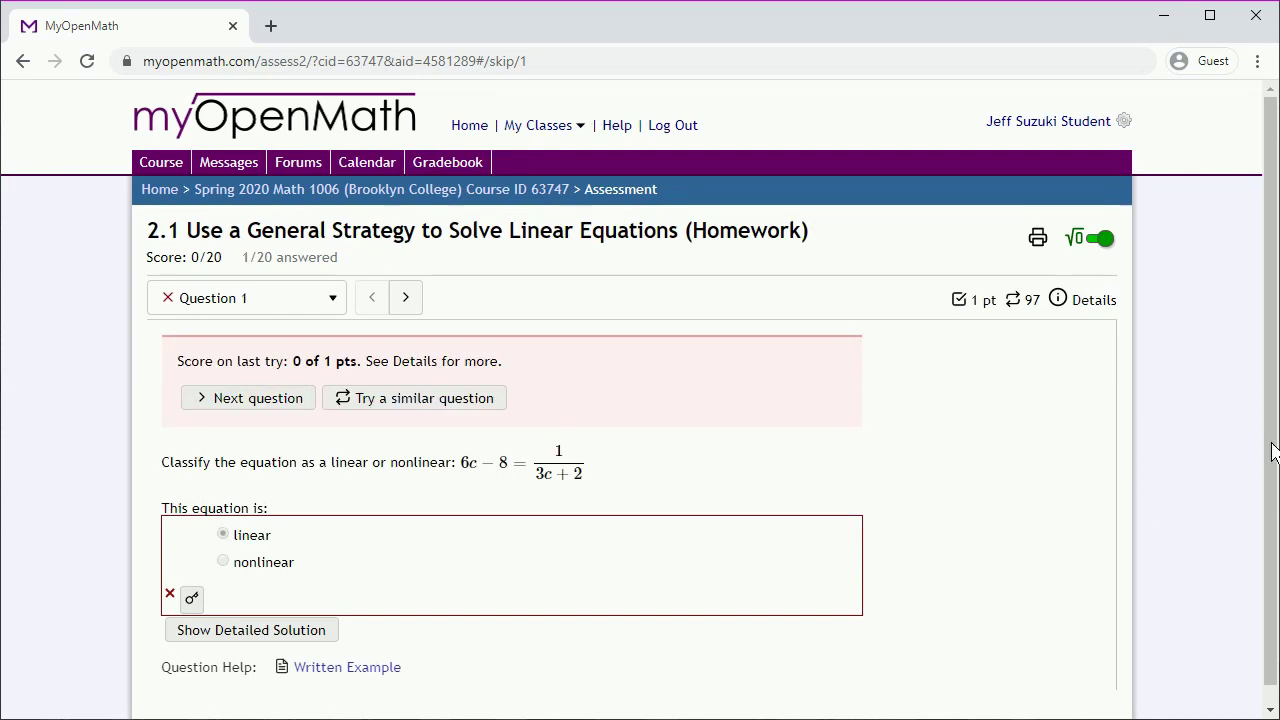
{"action": "left_click", "coordinate": [467, 402]}
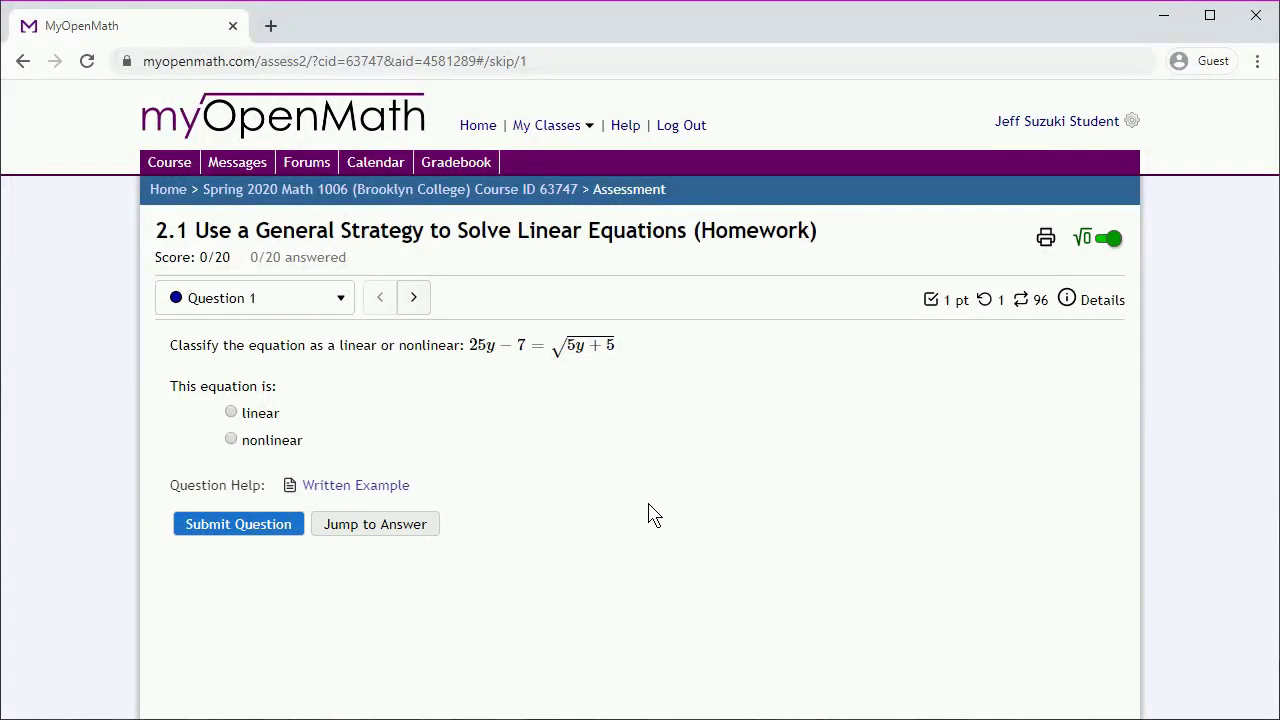
- Give up the remaining tries on Question 1 and reveal its correct answer, 'nonlinear'
{"action": "left_click", "coordinate": [400, 530]}
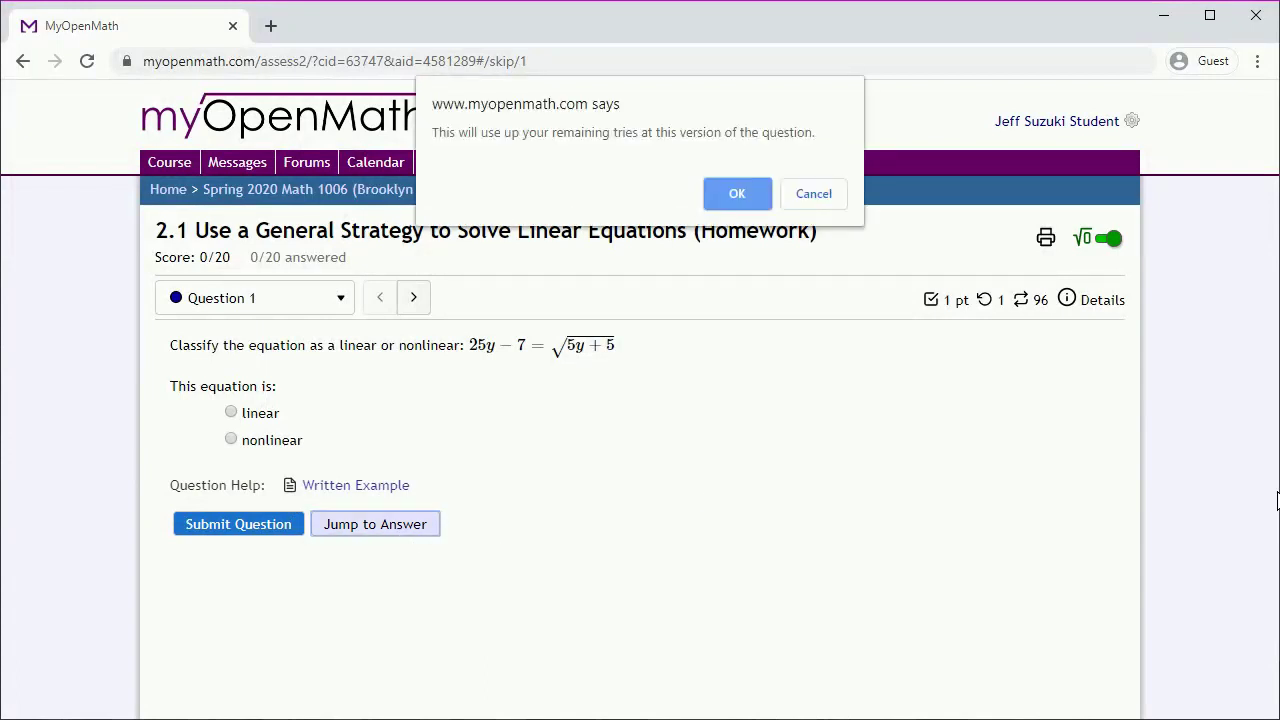
{"action": "left_click", "coordinate": [737, 194]}
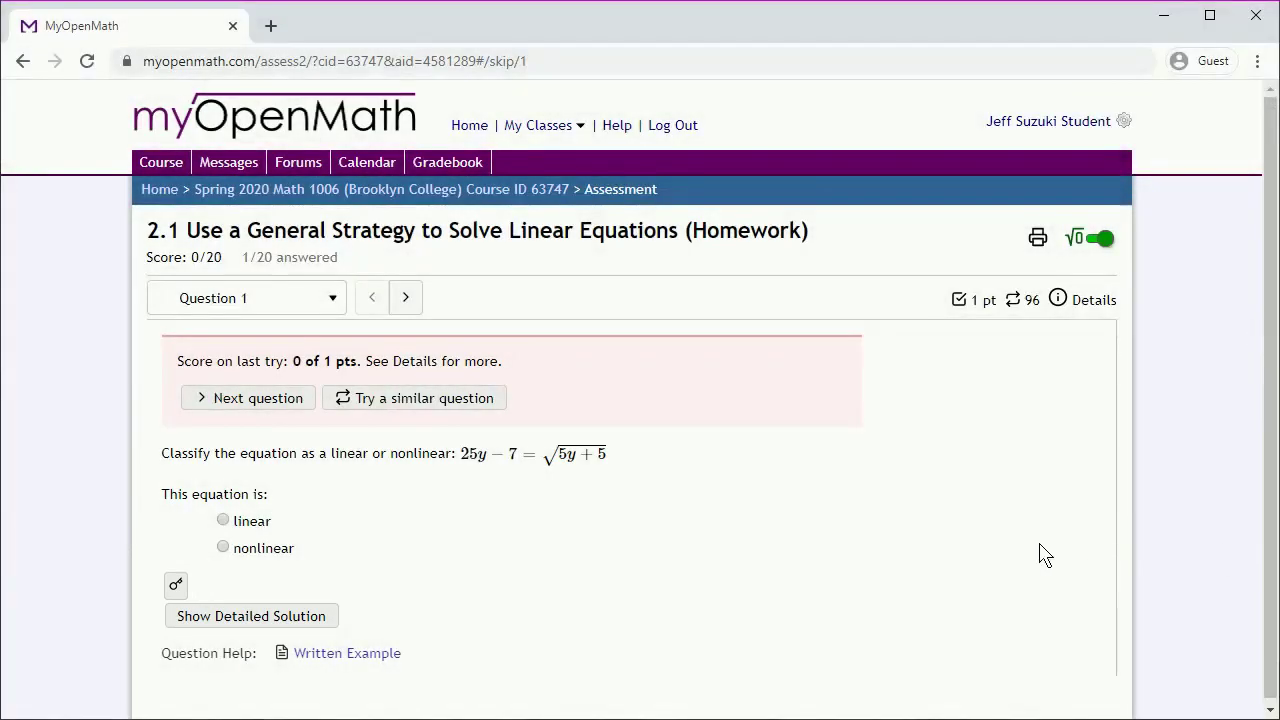
{"action": "left_click", "coordinate": [176, 584]}
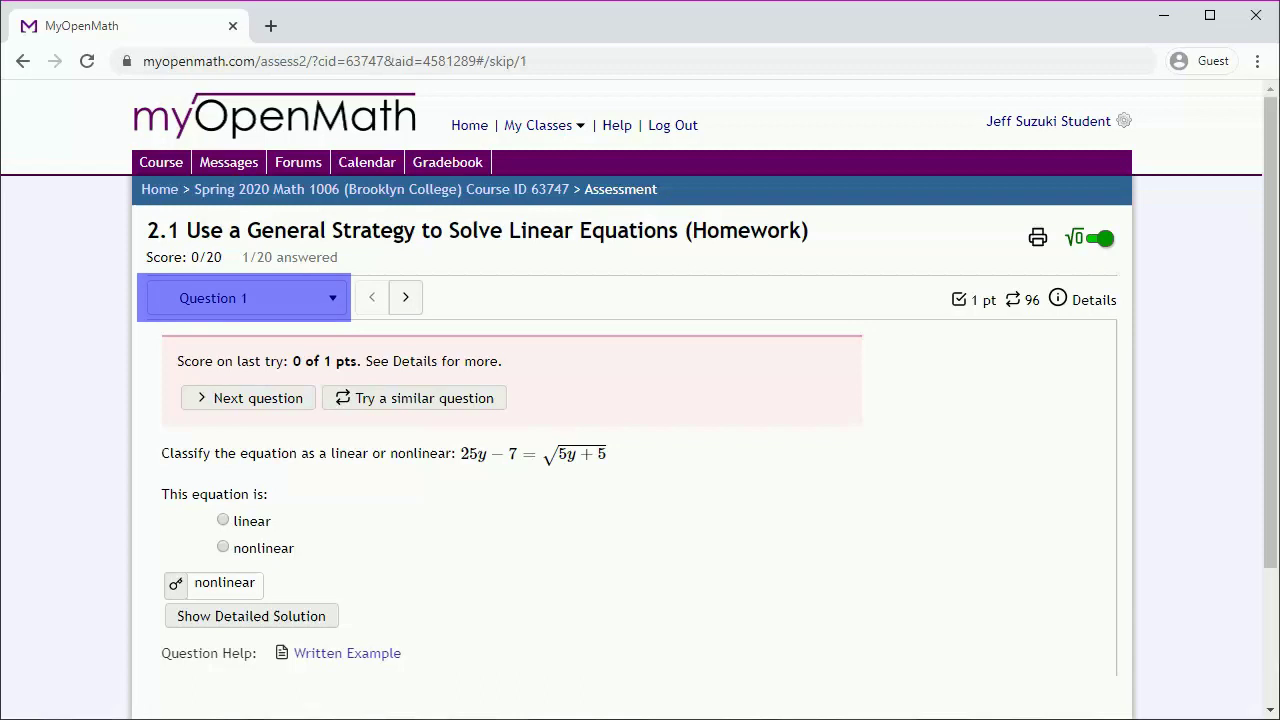
{"action": "left_click", "coordinate": [337, 299]}
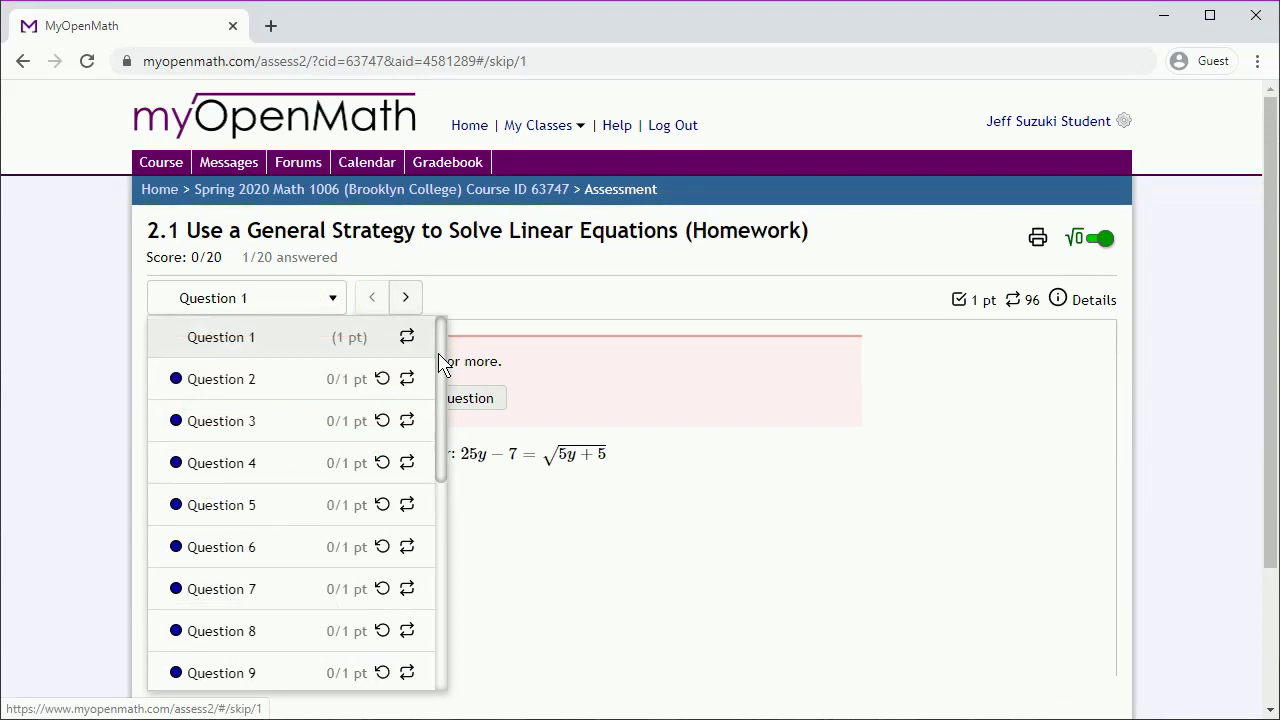
- Jump to Question 5, solving (1/3)b + 5/2 = 25/6 for b
{"action": "left_click_drag", "start_coordinate": [440, 362], "coordinate": [431, 338]}
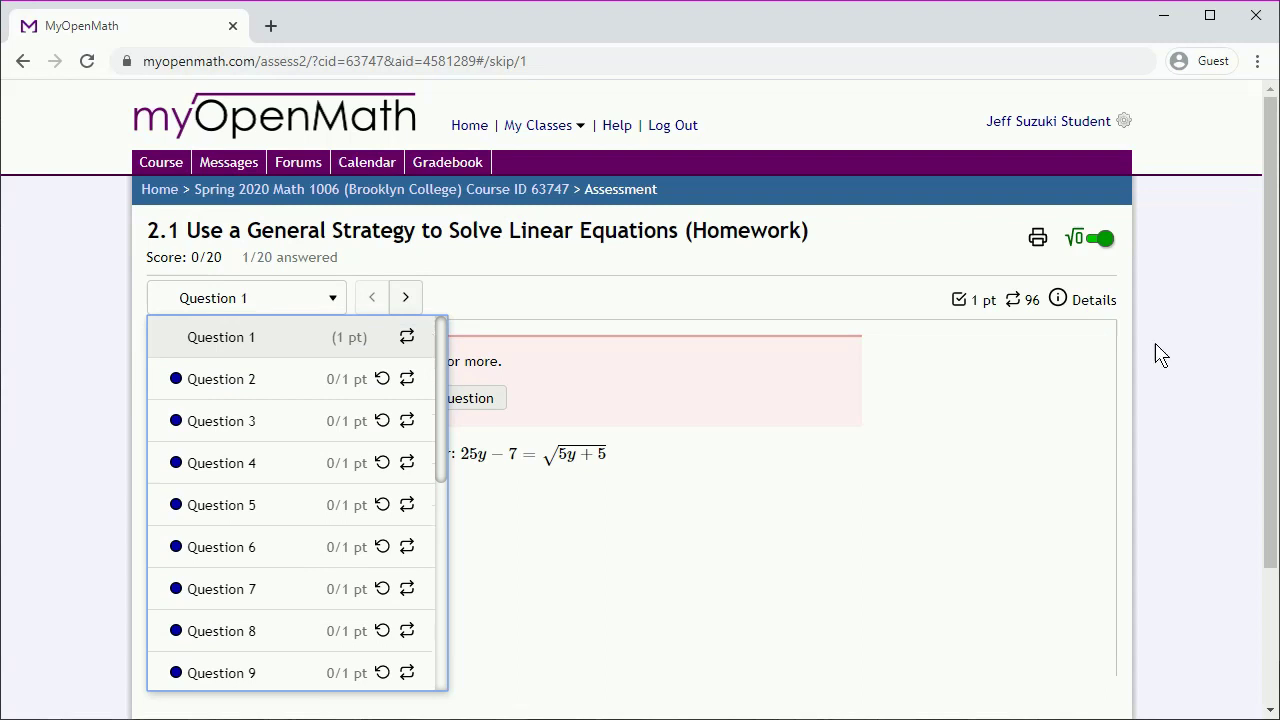
{"action": "left_click", "coordinate": [365, 503]}
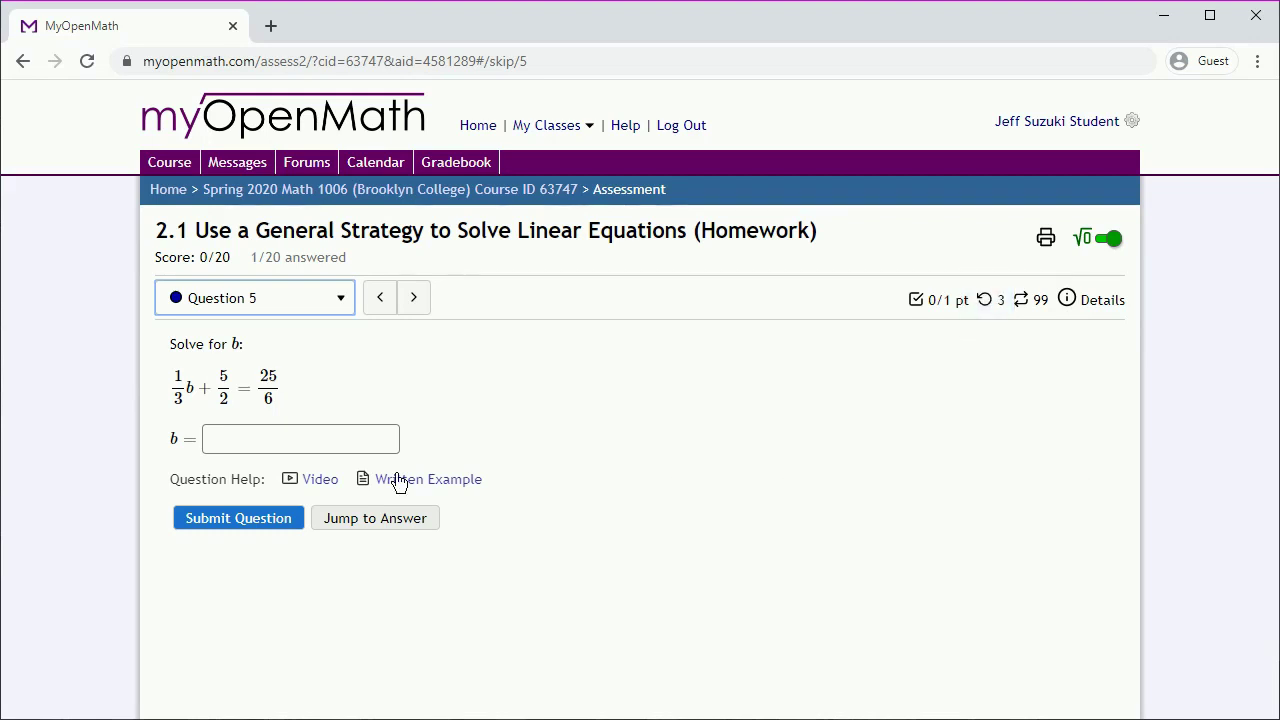
- Answer b = 15 for Question 5 and submit it for grading
{"action": "left_click", "coordinate": [285, 440]}
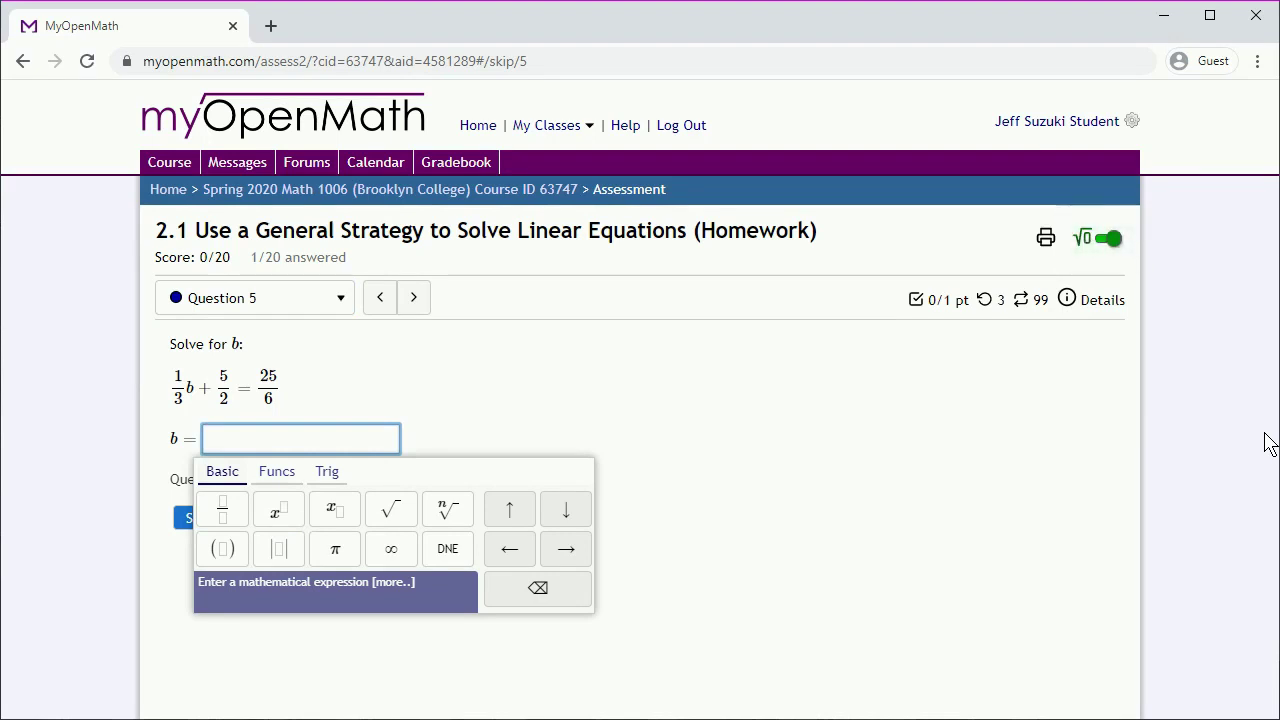
{"action": "type", "text": "15"}
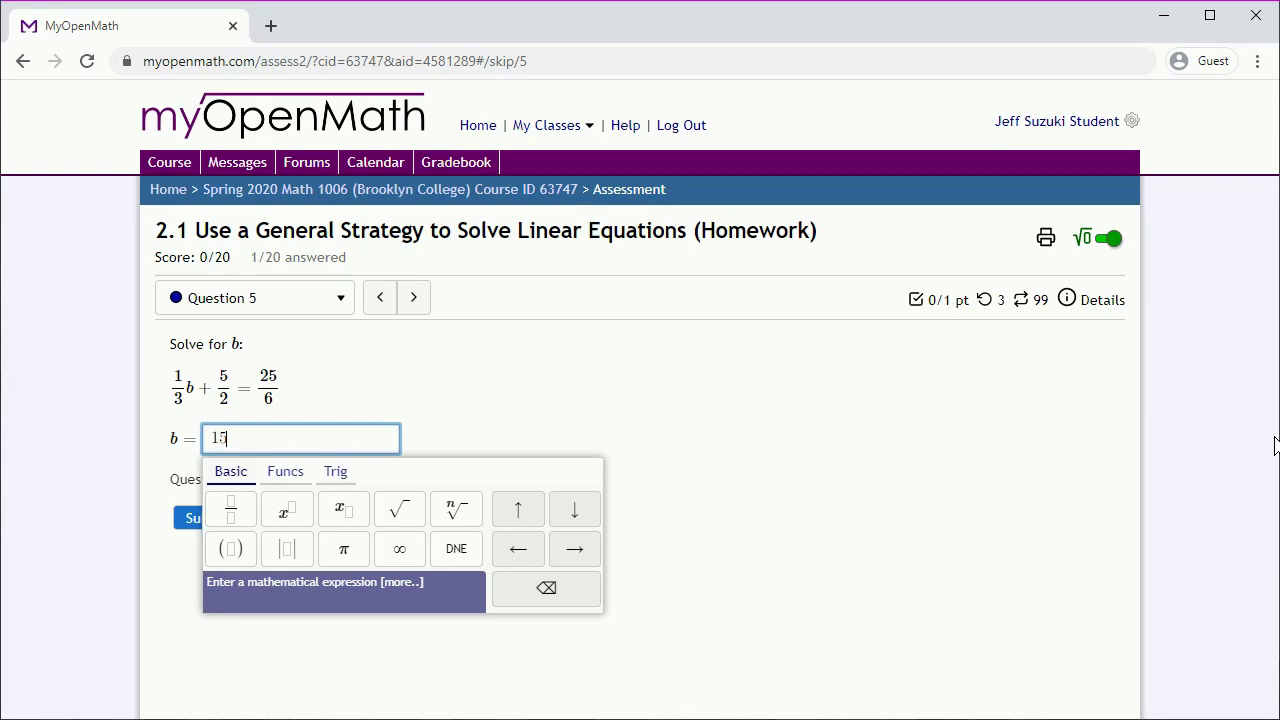
{"action": "left_click", "coordinate": [1014, 403]}
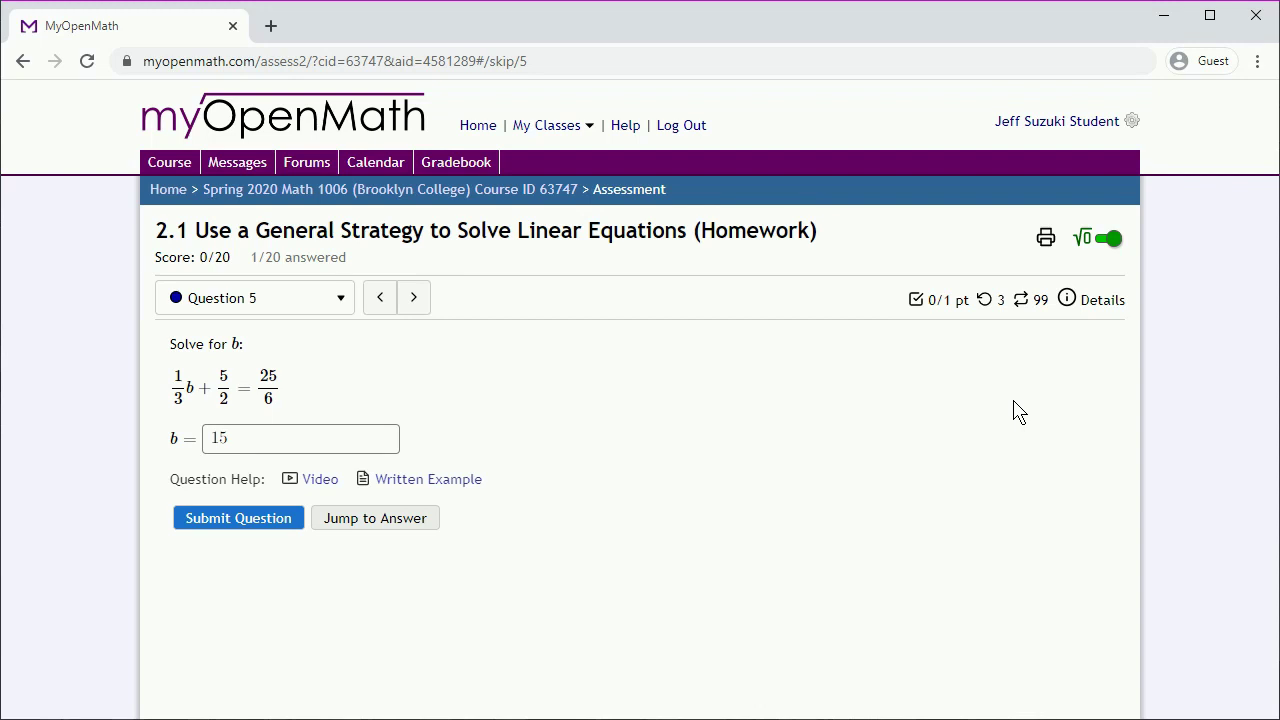
{"action": "left_click", "coordinate": [292, 518]}
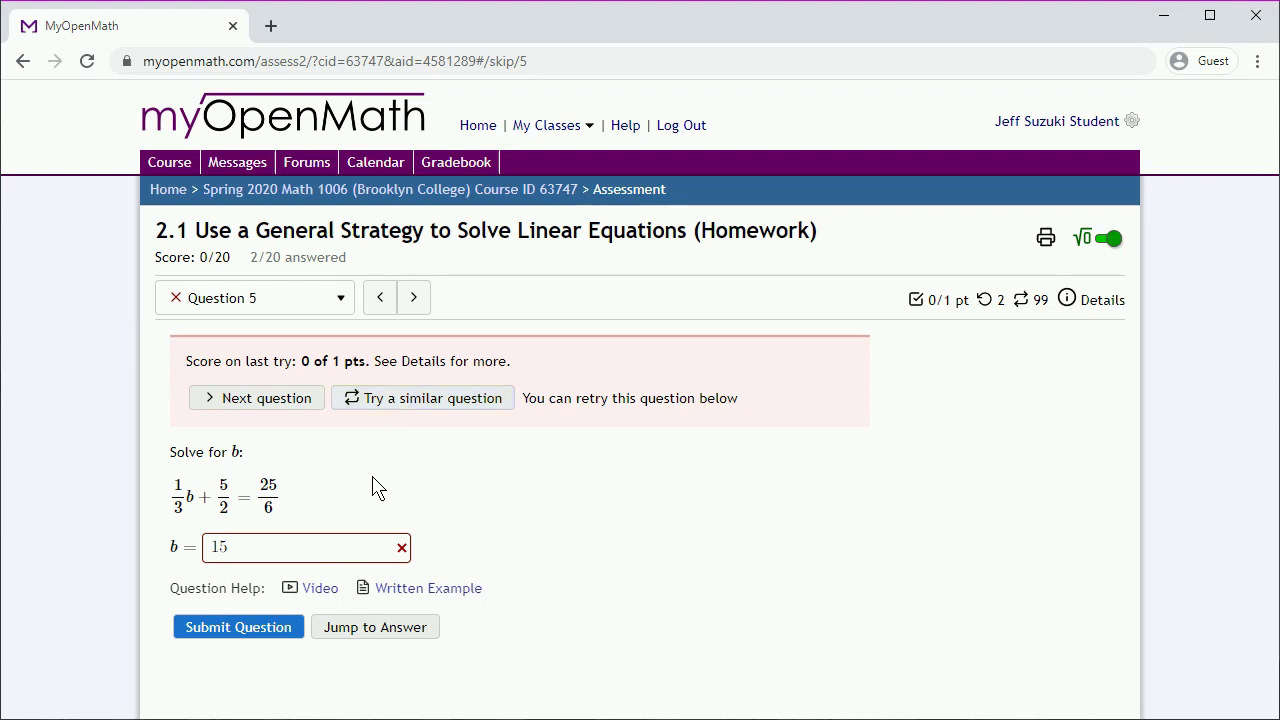
- Correct the Question 5 answer to b = 5 and resubmit
{"action": "left_click", "coordinate": [304, 545]}
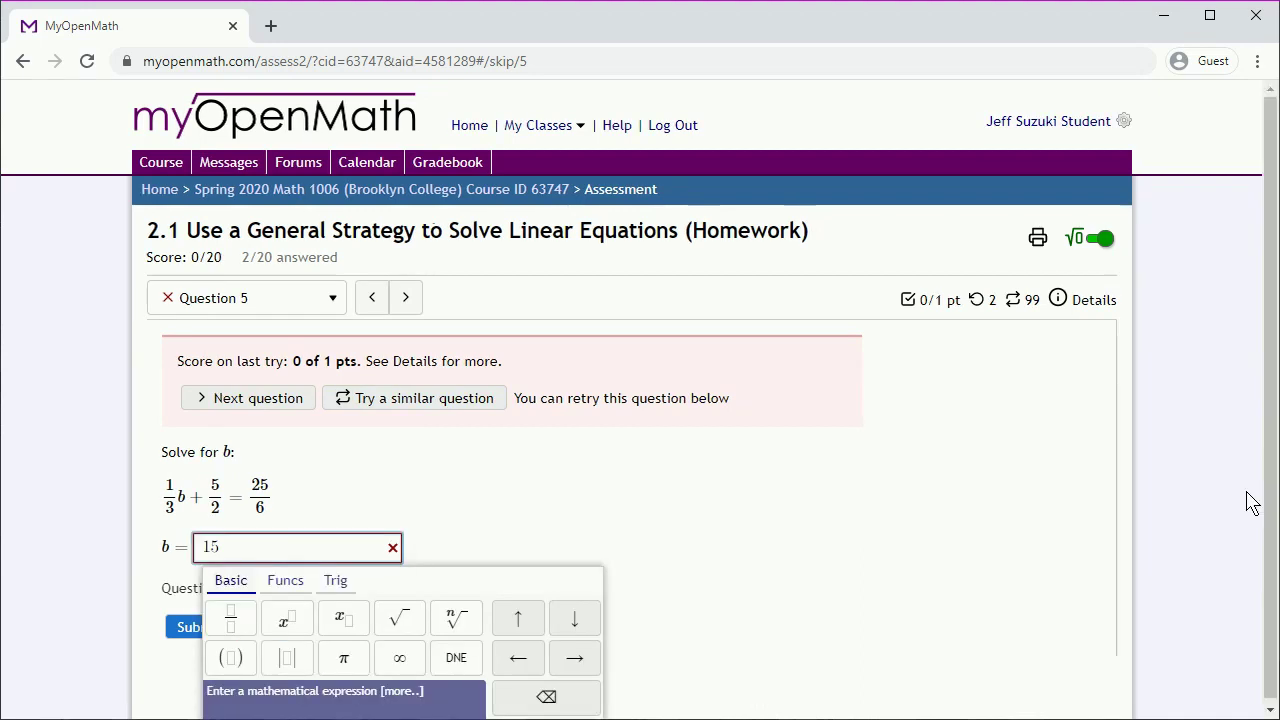
{"action": "key", "text": "BackSpace"}
{"action": "key", "text": "BackSpace"}
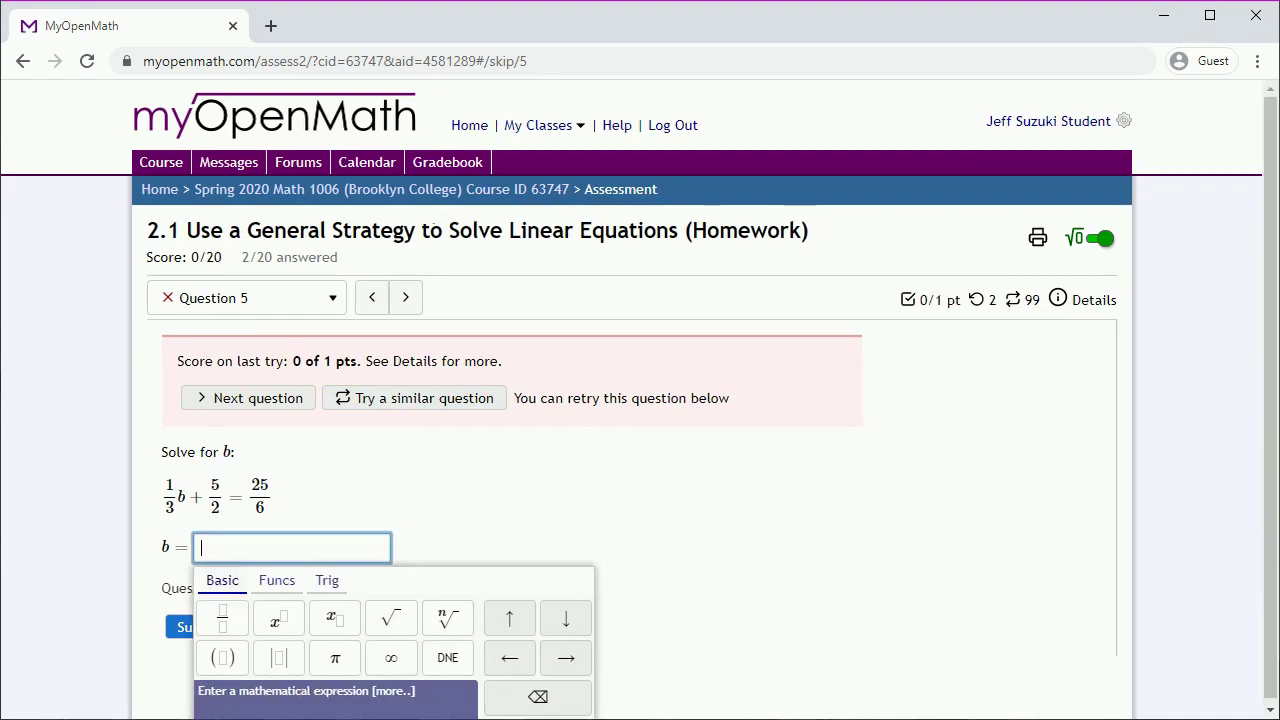
{"action": "type", "text": "5"}
{"action": "left_click", "coordinate": [916, 577]}
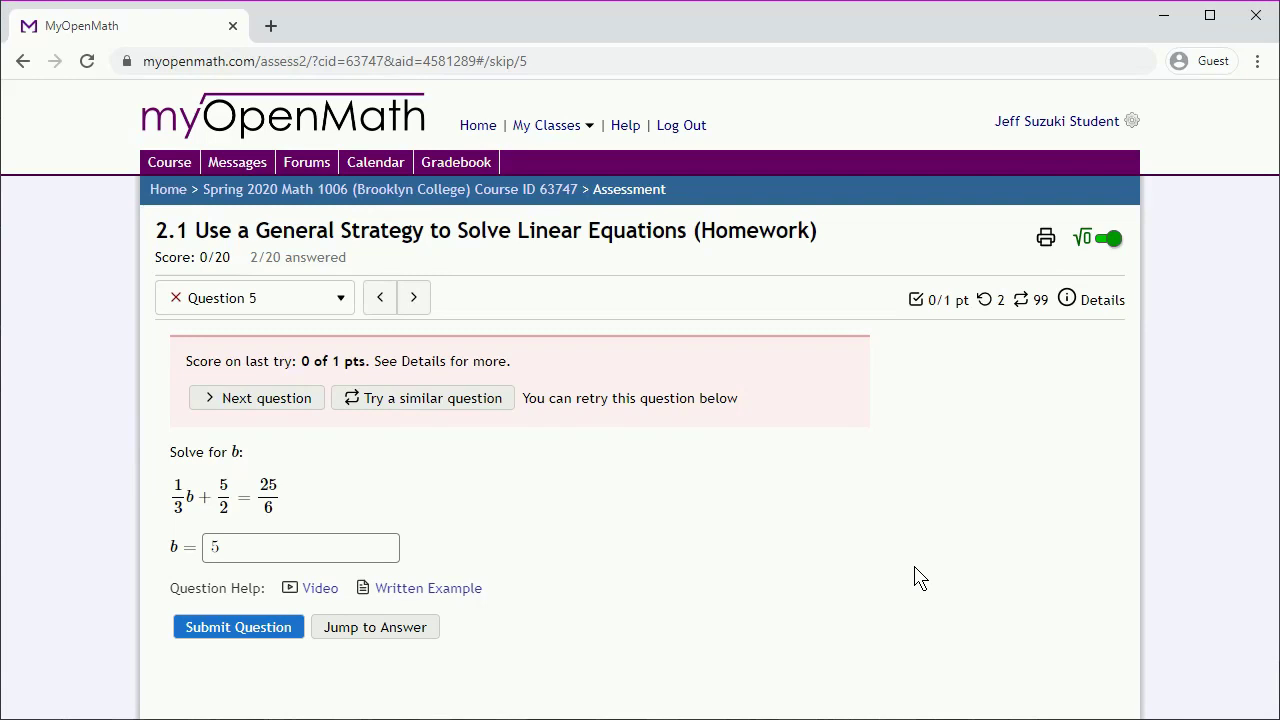
{"action": "left_click", "coordinate": [262, 628]}
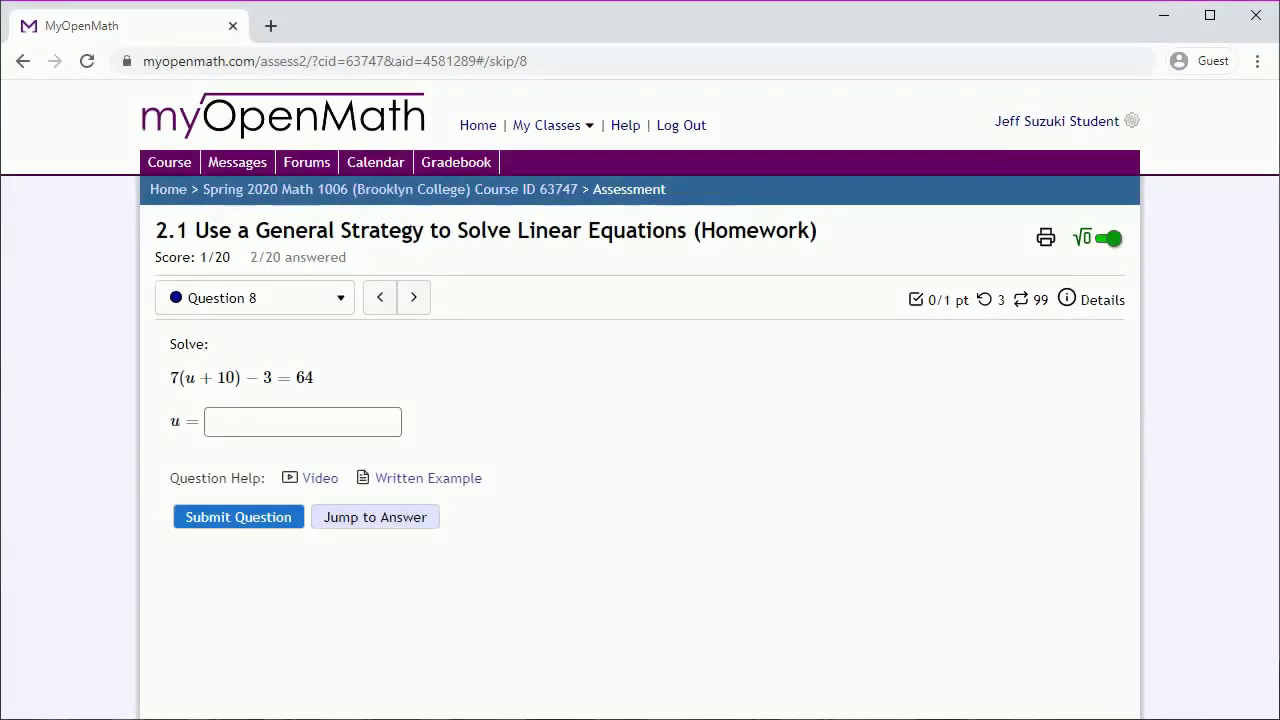
- Reveal Question 8's answer −3/7 with its detailed solution, then load a similar version
{"action": "left_click", "coordinate": [375, 517]}
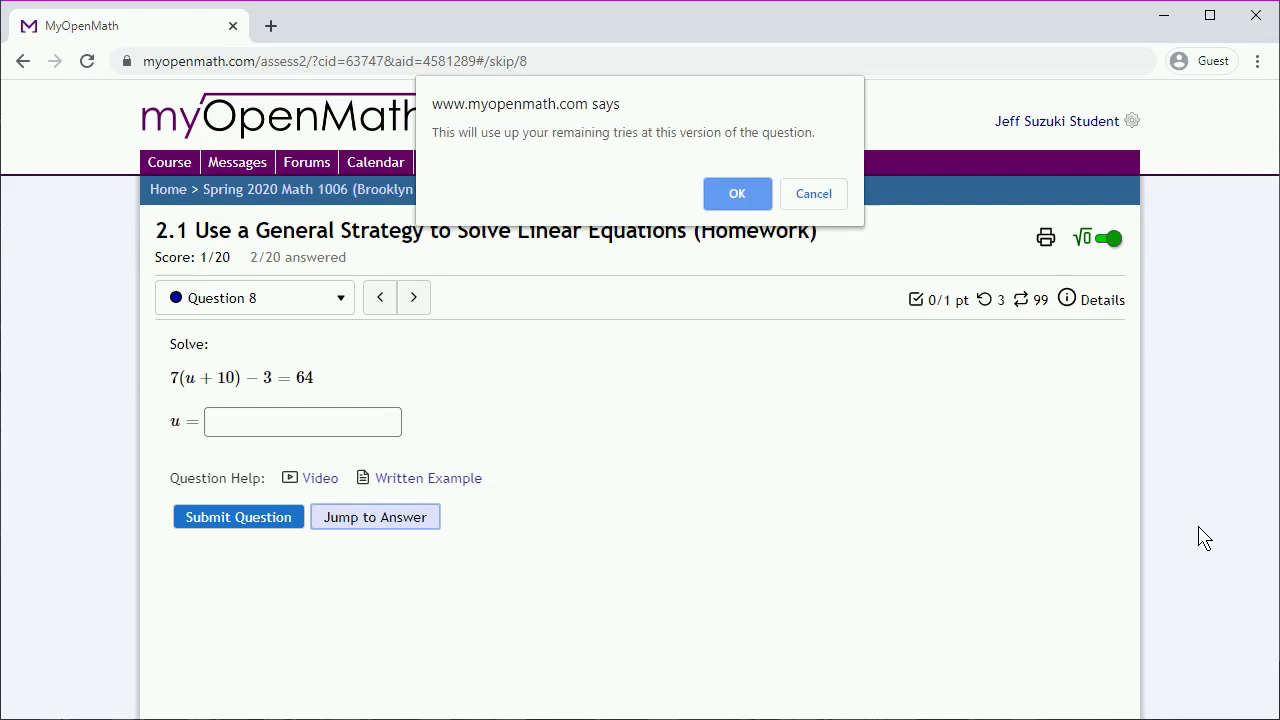
{"action": "left_click", "coordinate": [736, 194]}
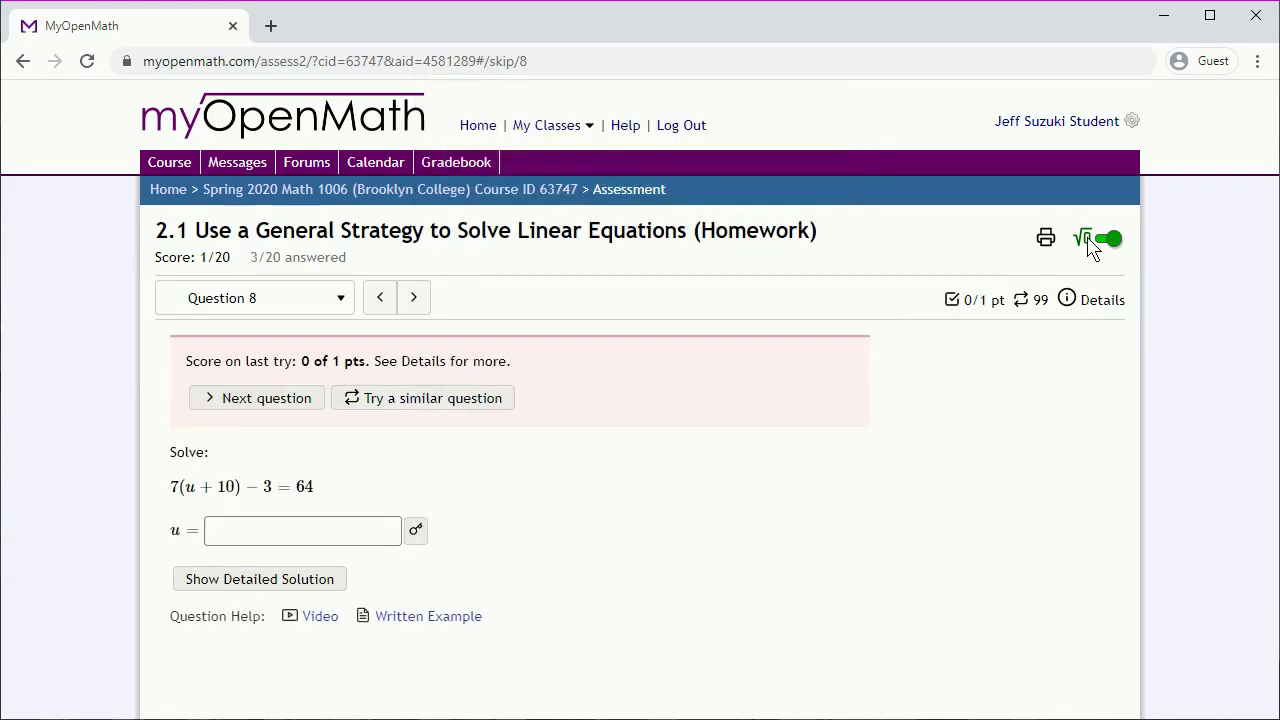
{"action": "left_click", "coordinate": [420, 530]}
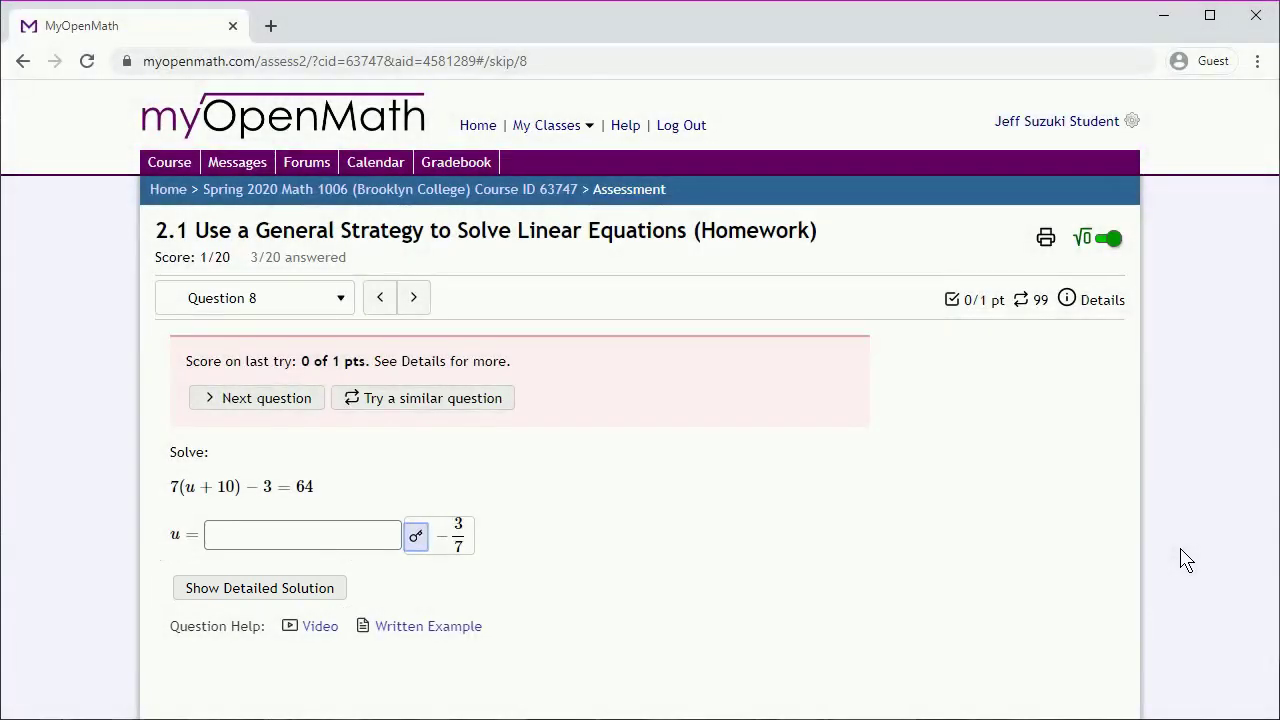
{"action": "left_click", "coordinate": [338, 588]}
{"action": "left_click_drag", "start_coordinate": [1270, 145], "coordinate": [1260, 114]}
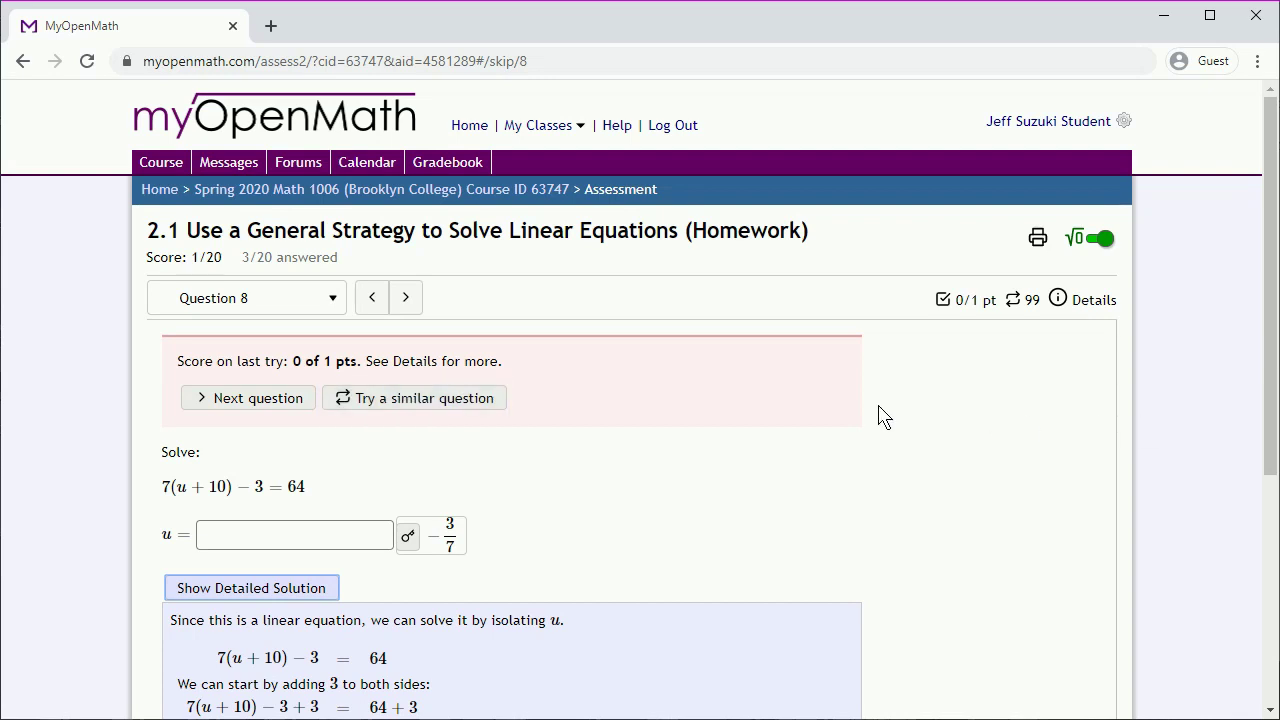
{"action": "left_click", "coordinate": [413, 398]}
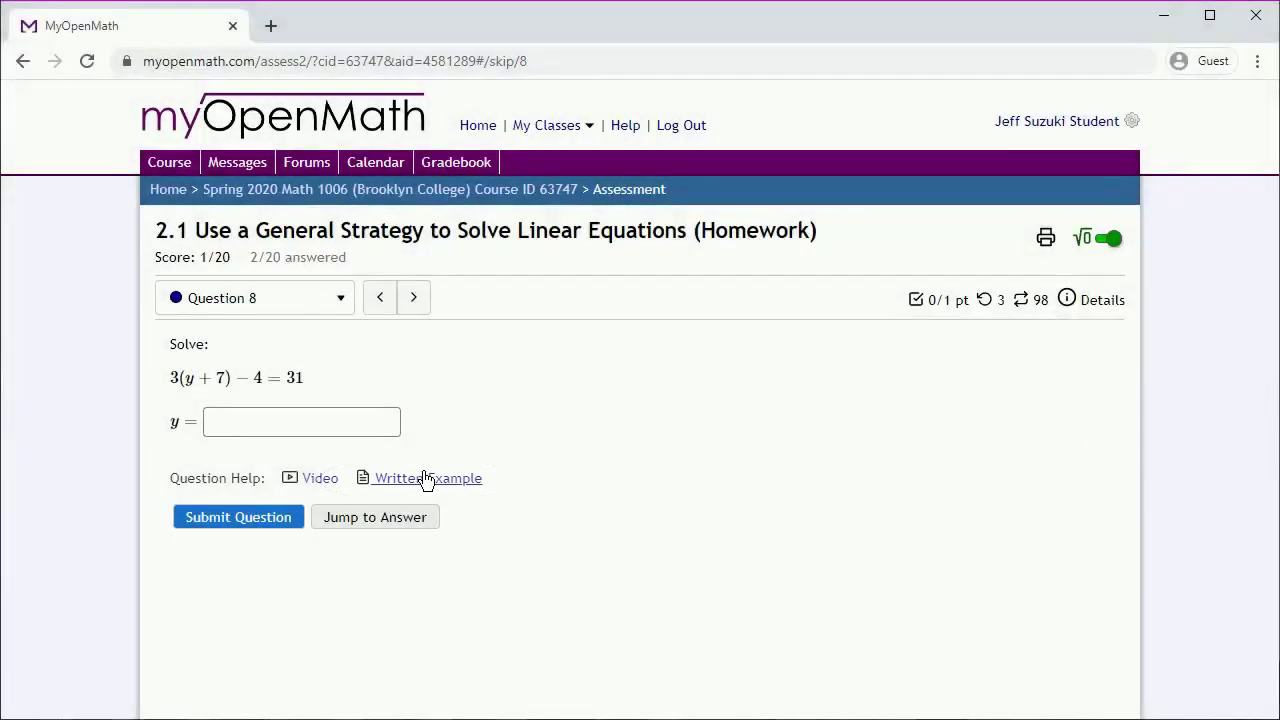
- View and close the written example for Question 8, 3(y + 7) − 4 = 31
{"action": "left_click", "coordinate": [424, 480]}
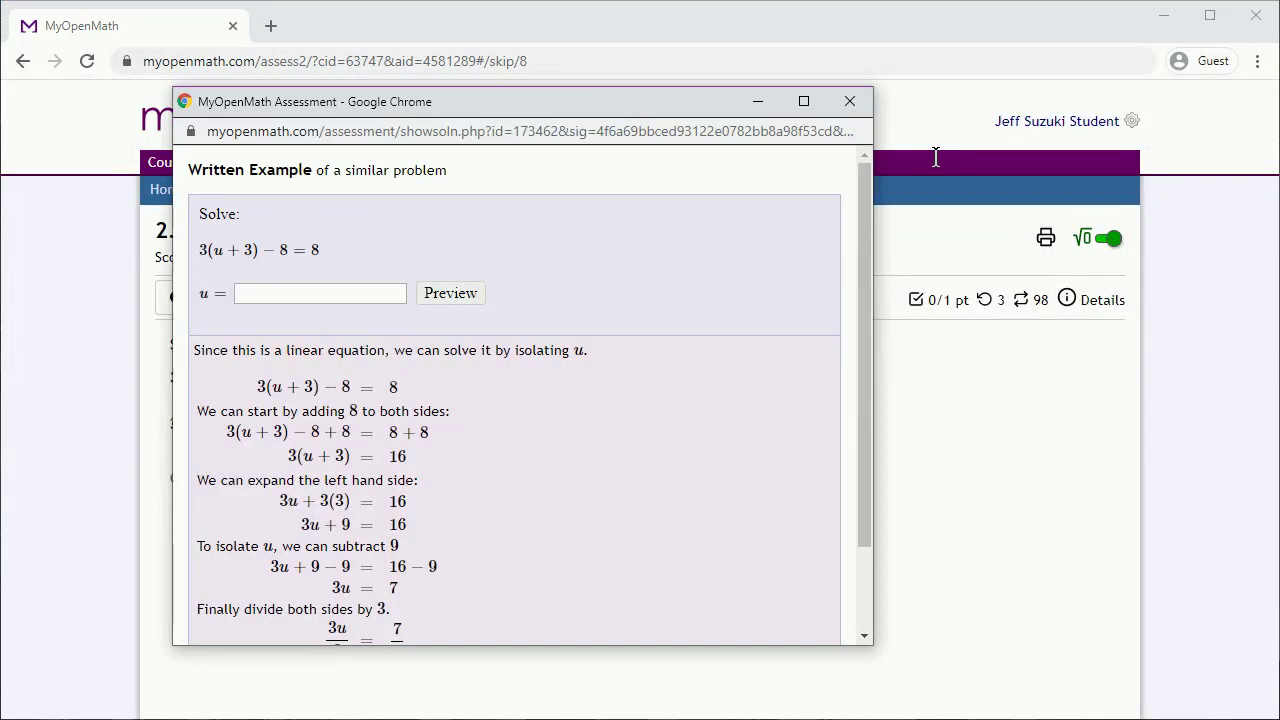
{"action": "left_click", "coordinate": [850, 103]}
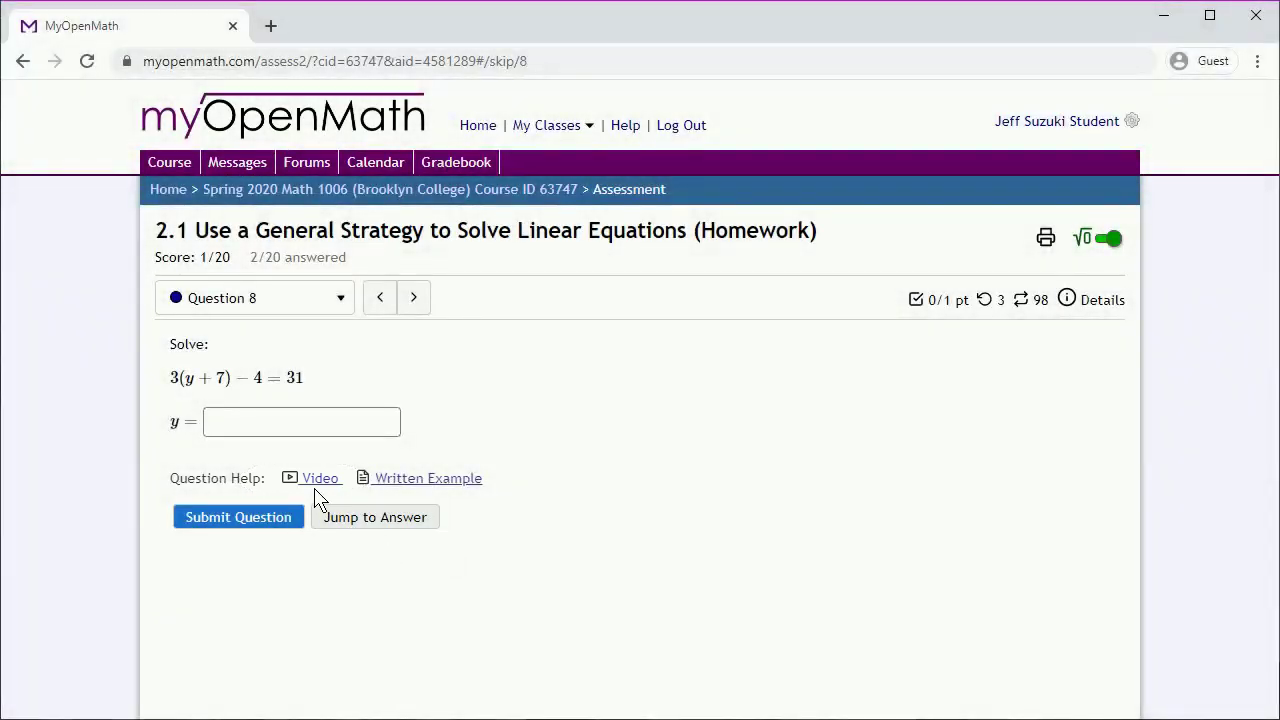
{"action": "left_click", "coordinate": [318, 479]}
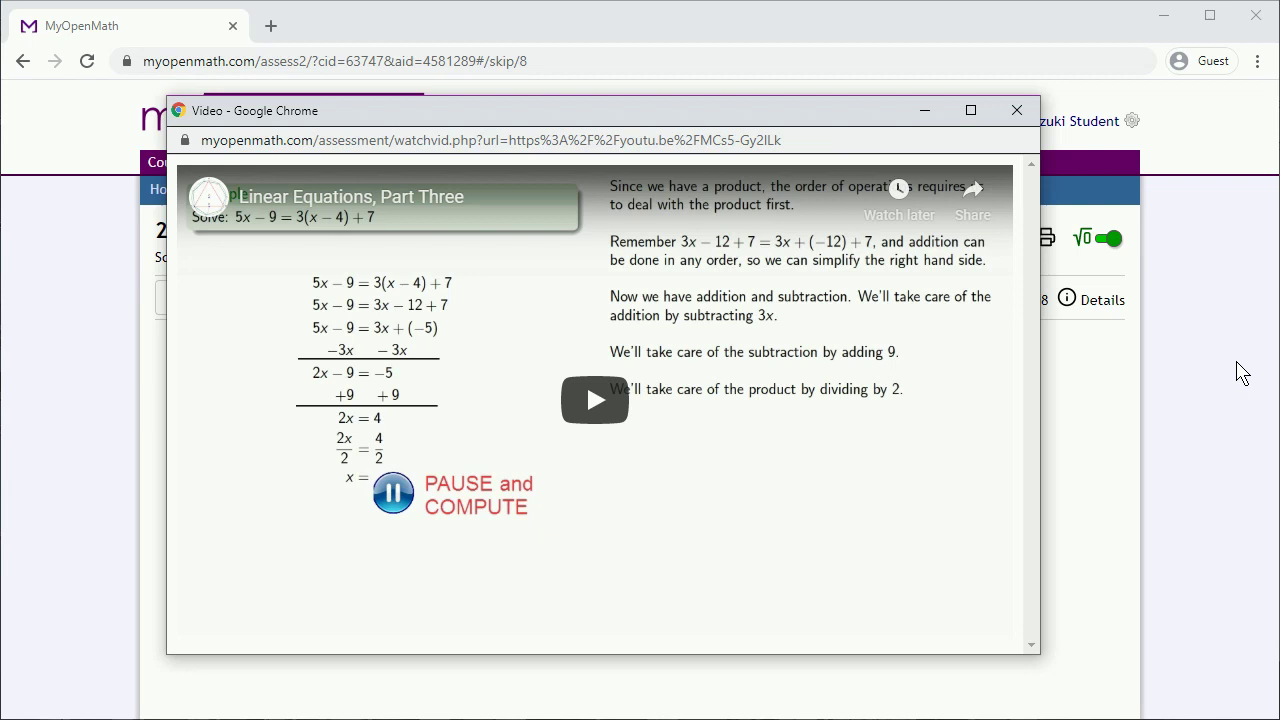
{"action": "left_click", "coordinate": [1017, 110]}
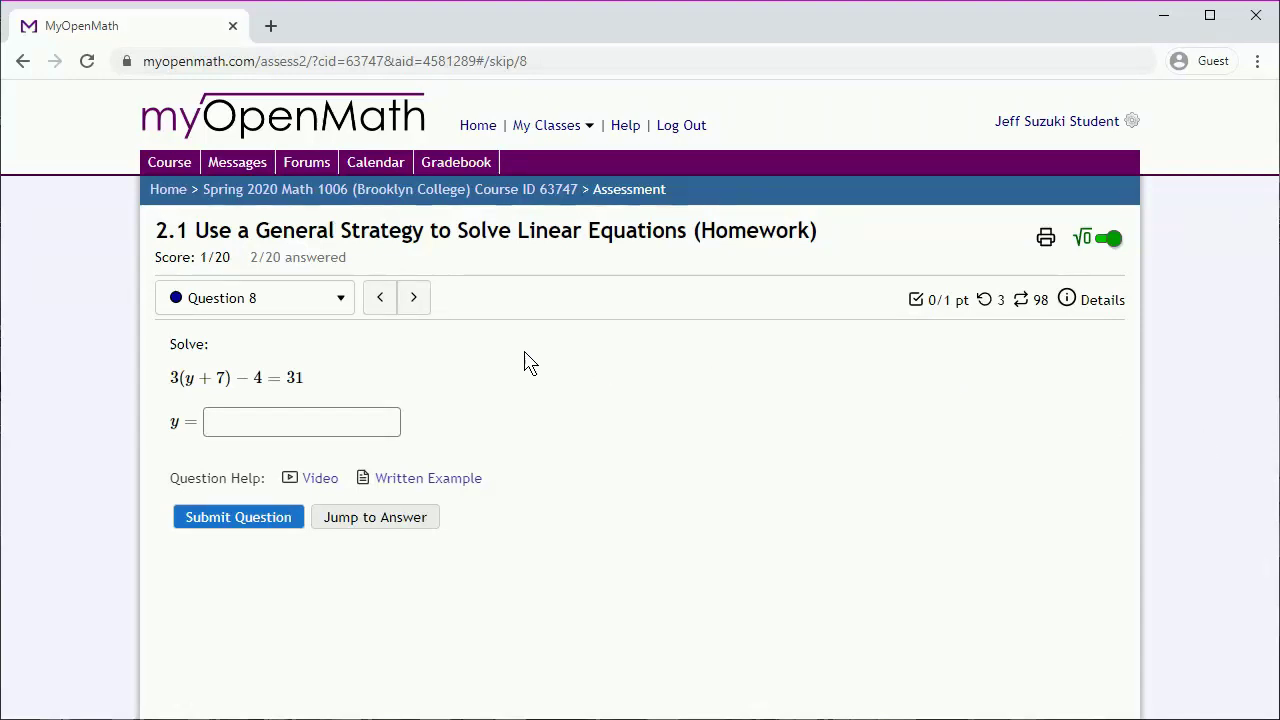
{"action": "left_click", "coordinate": [341, 298]}
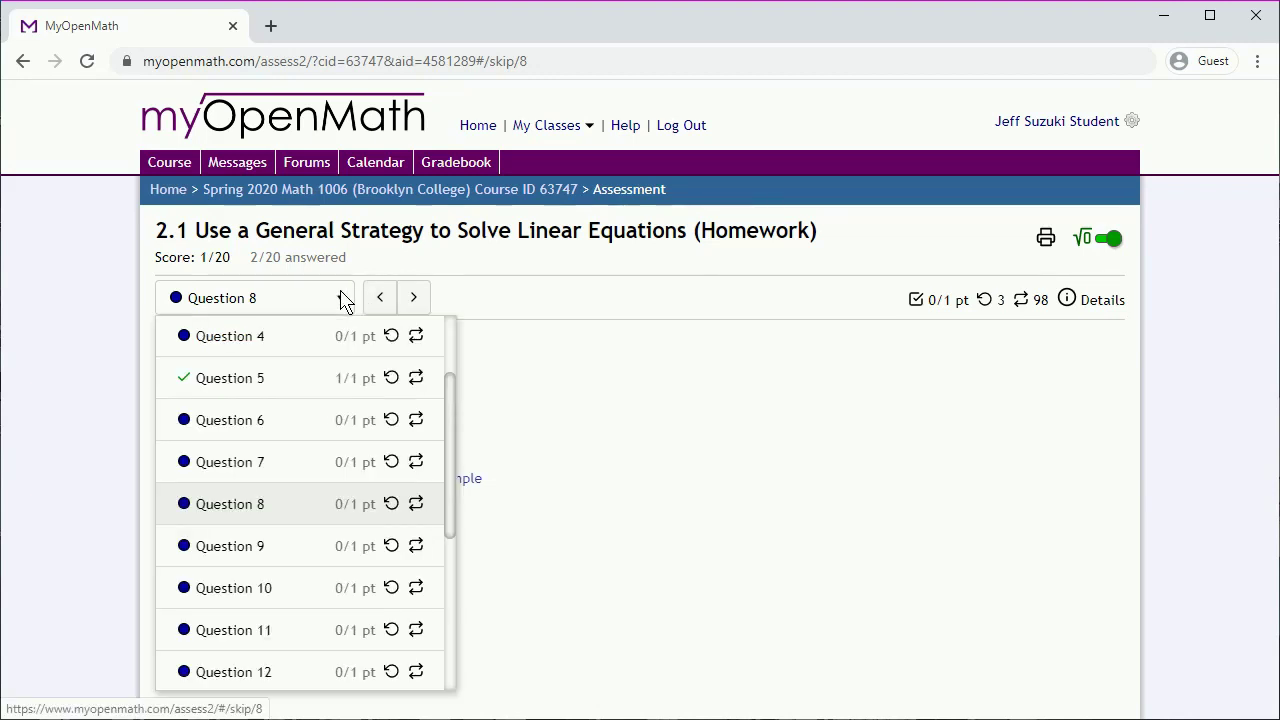
{"action": "left_click", "coordinate": [341, 298]}
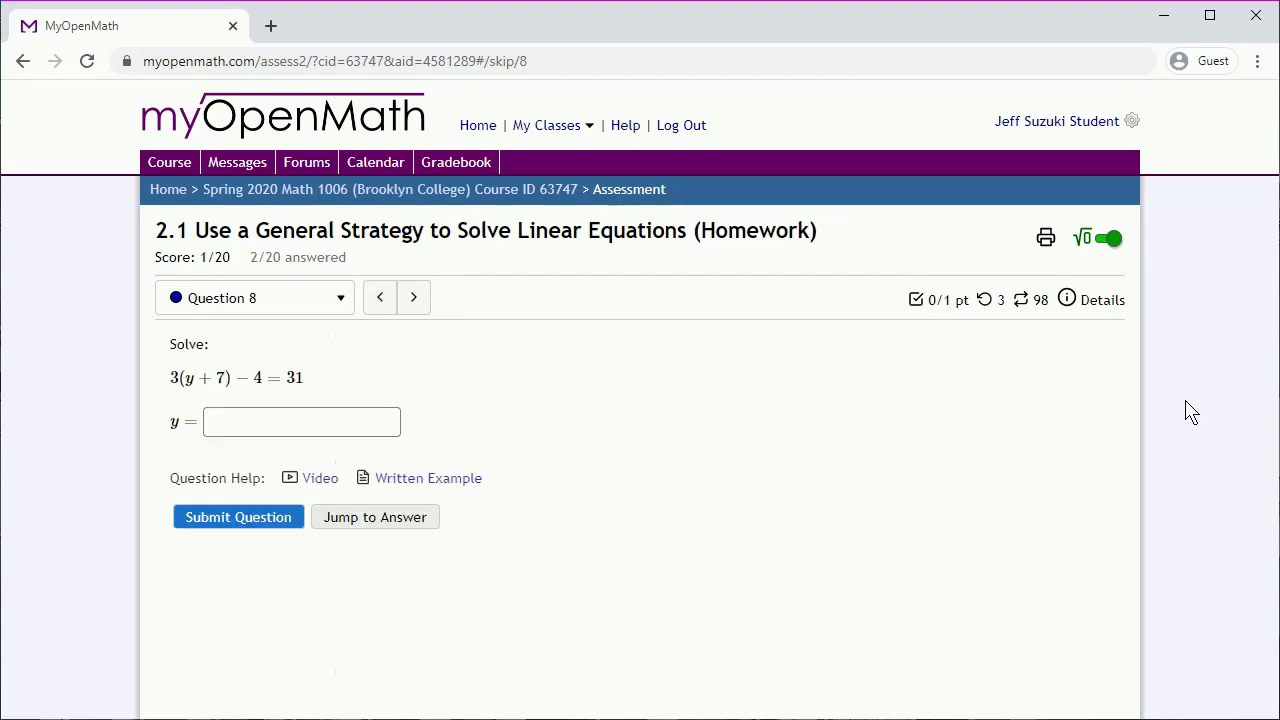
{"action": "left_click", "coordinate": [355, 190]}
{"action": "key", "text": "ctrl+l"}
{"action": "type", "text": "www.my"}
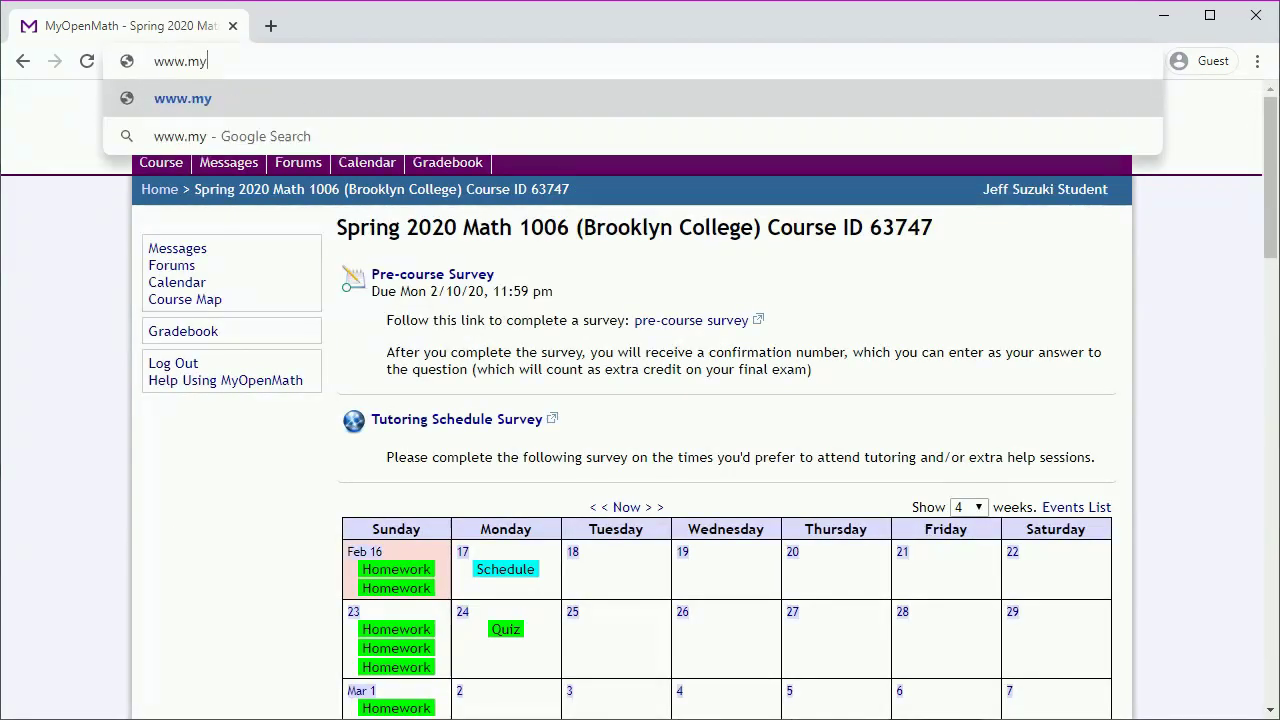
{"action": "type", "text": "space.com"}
{"action": "key", "text": "Return"}
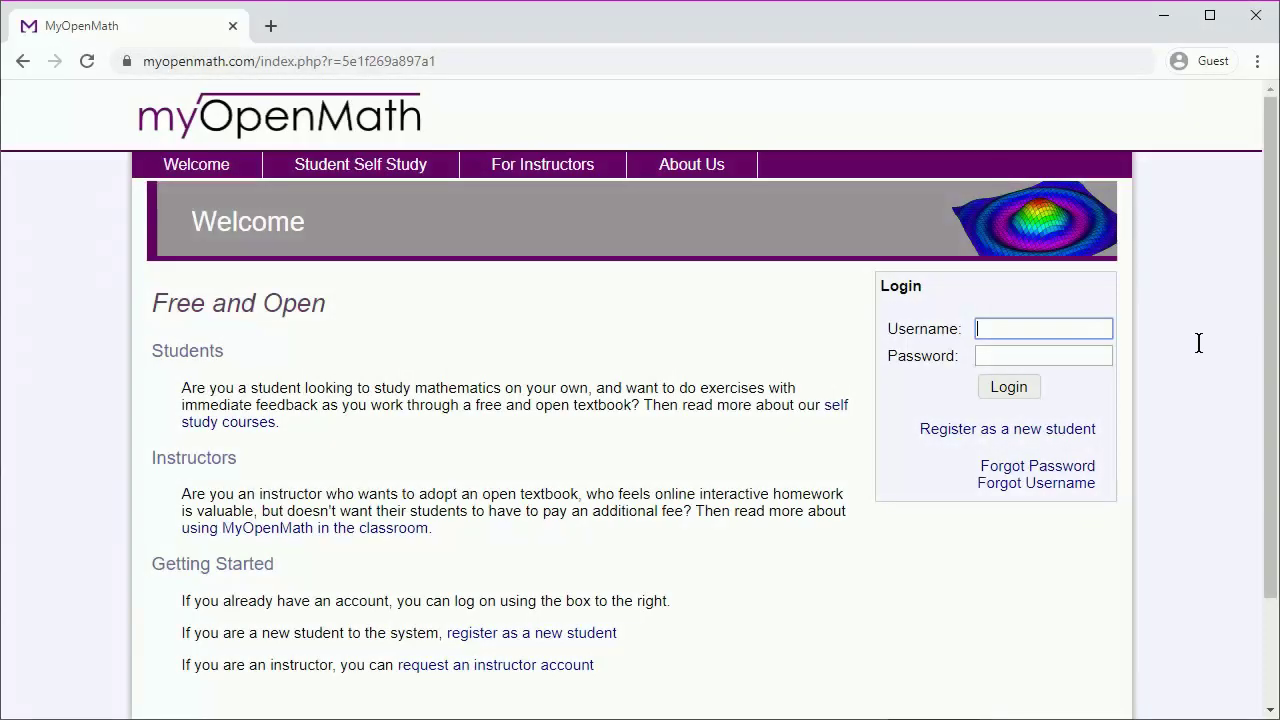
- Log back in to MyOpenMath with the student's username and password
{"action": "type", "text": "jeffsuzuki_student"}
{"action": "key", "text": "Tab"}
{"action": "type", "text": "********"}
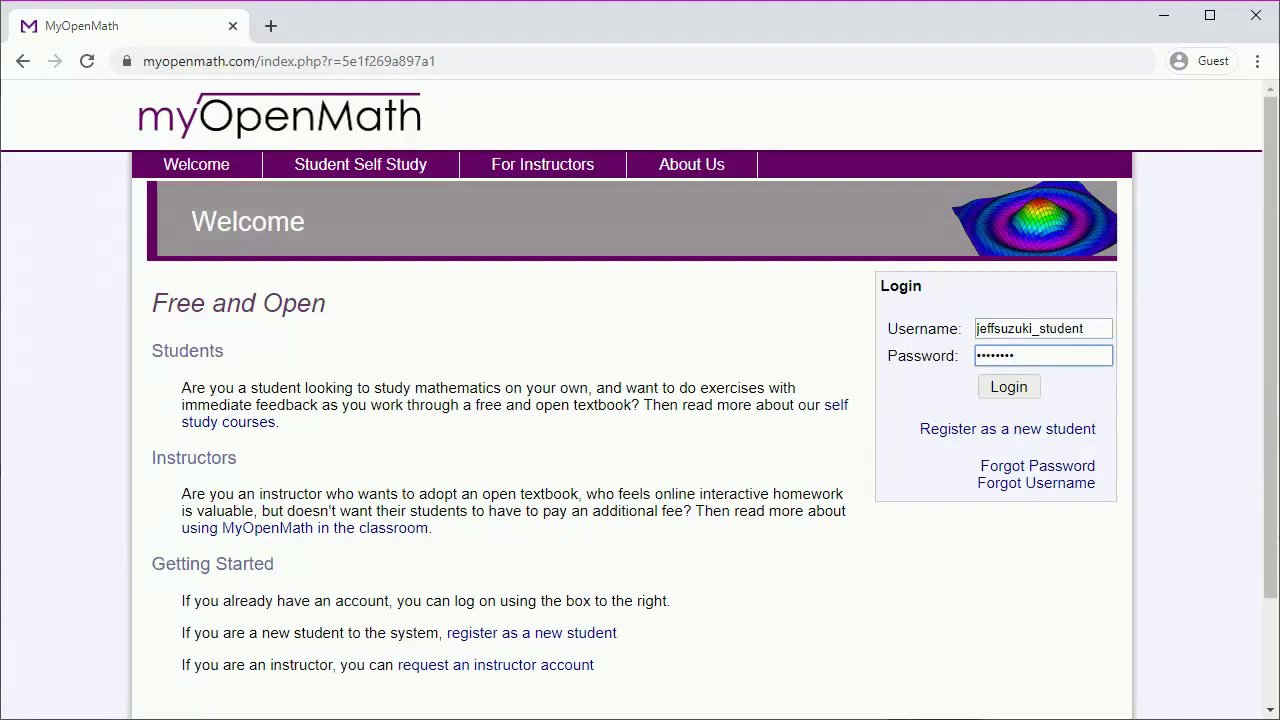
{"action": "left_click", "coordinate": [1037, 391]}
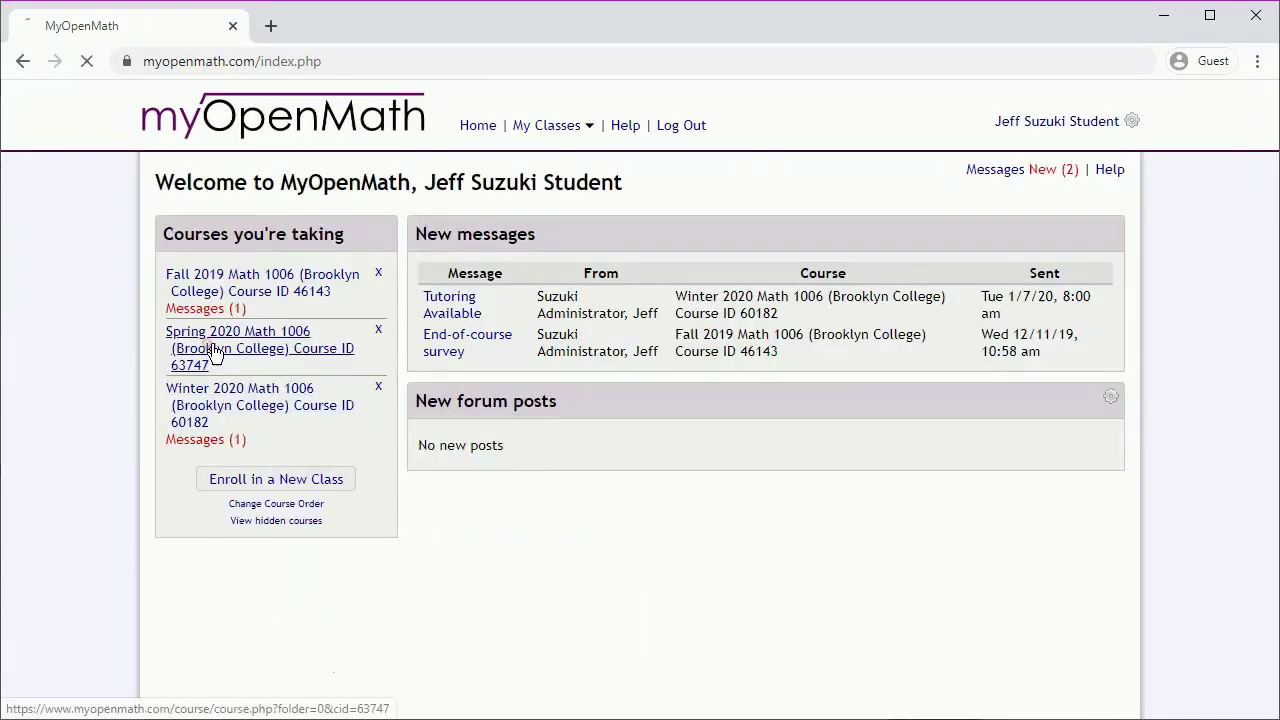
- Open the Spring 2020 Math 1006 course and resume the 2.1 Linear Equations homework
{"action": "left_click", "coordinate": [212, 352]}
{"action": "scroll", "coordinate": [1245, 308], "scroll_direction": "down", "scroll_amount": 5}
{"action": "left_click", "coordinate": [556, 491]}
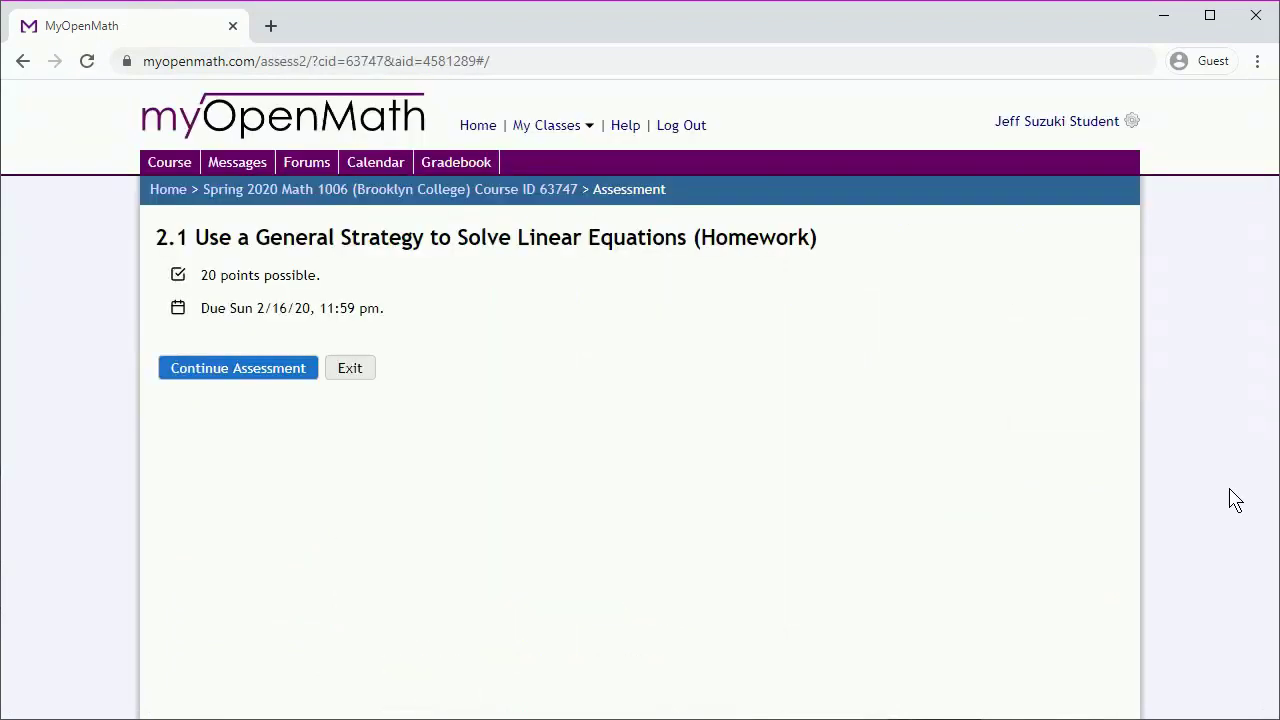
{"action": "left_click", "coordinate": [245, 376]}
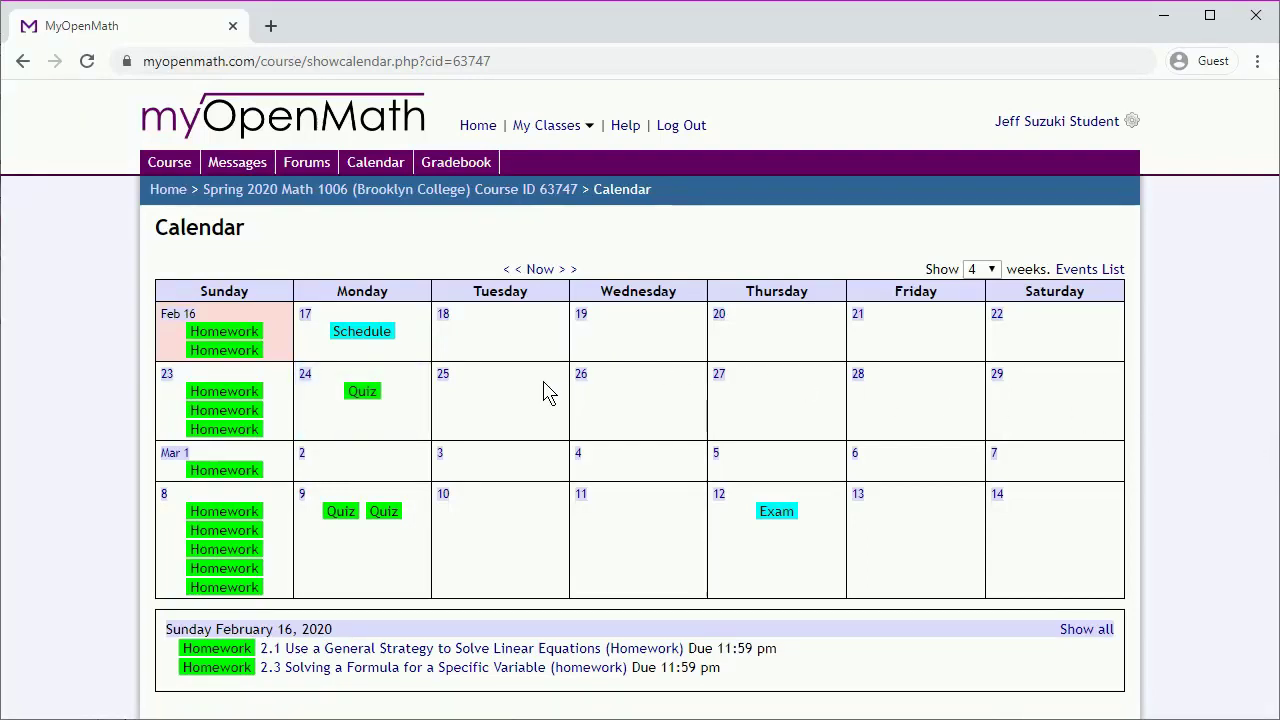
- List Monday February 24's due items and open the Chapter 2 Quiz
{"action": "left_click", "coordinate": [418, 408]}
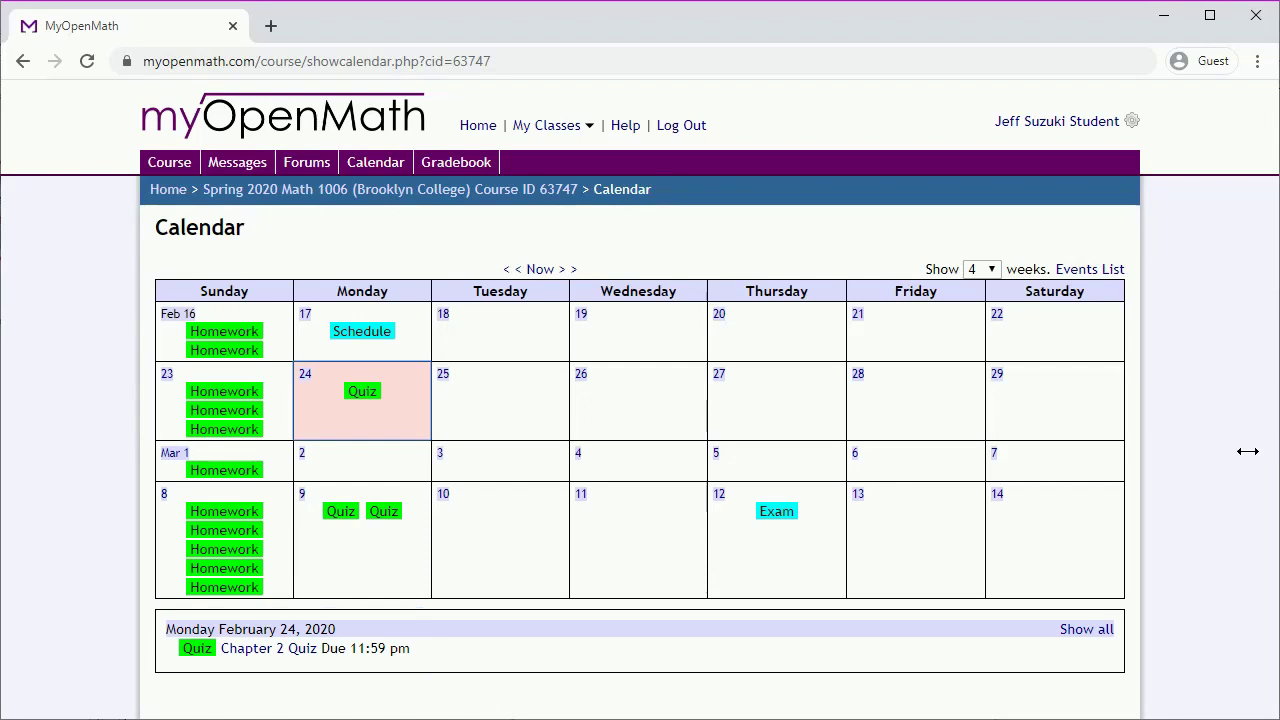
{"action": "left_click", "coordinate": [289, 652]}
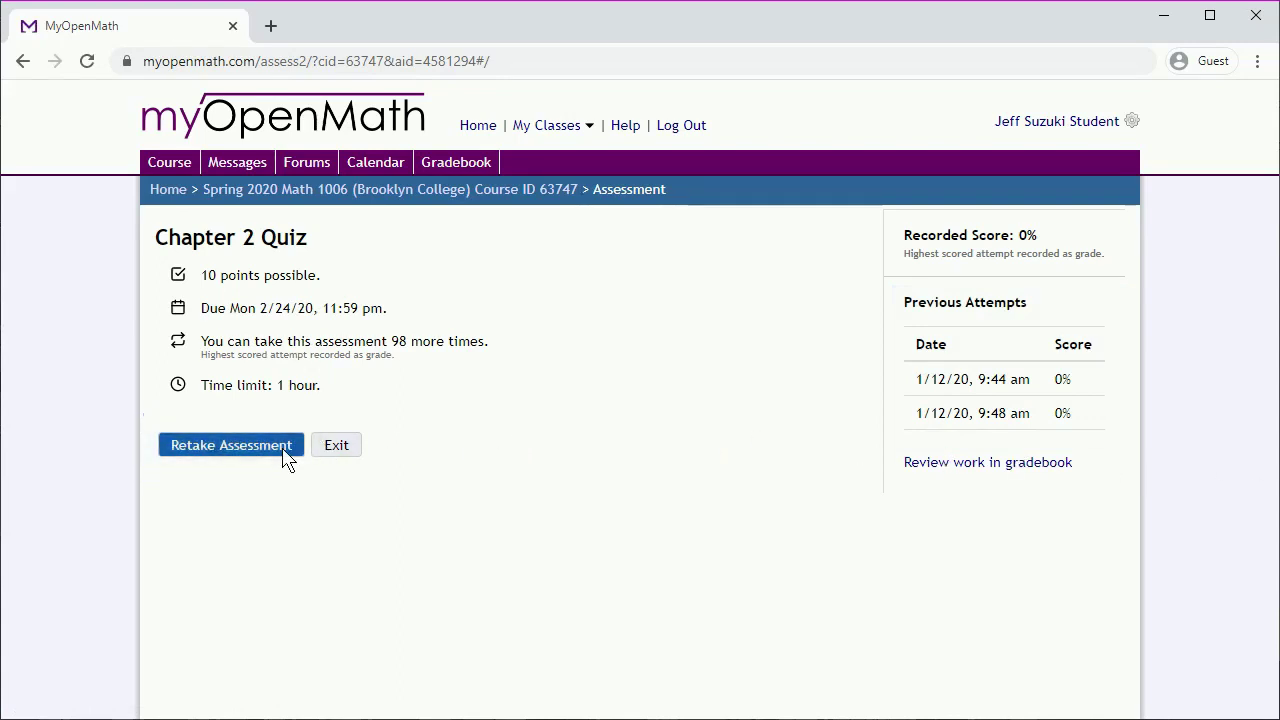
- Retake the Chapter 2 Quiz, accepting the one-hour time limit
{"action": "left_click", "coordinate": [243, 458]}
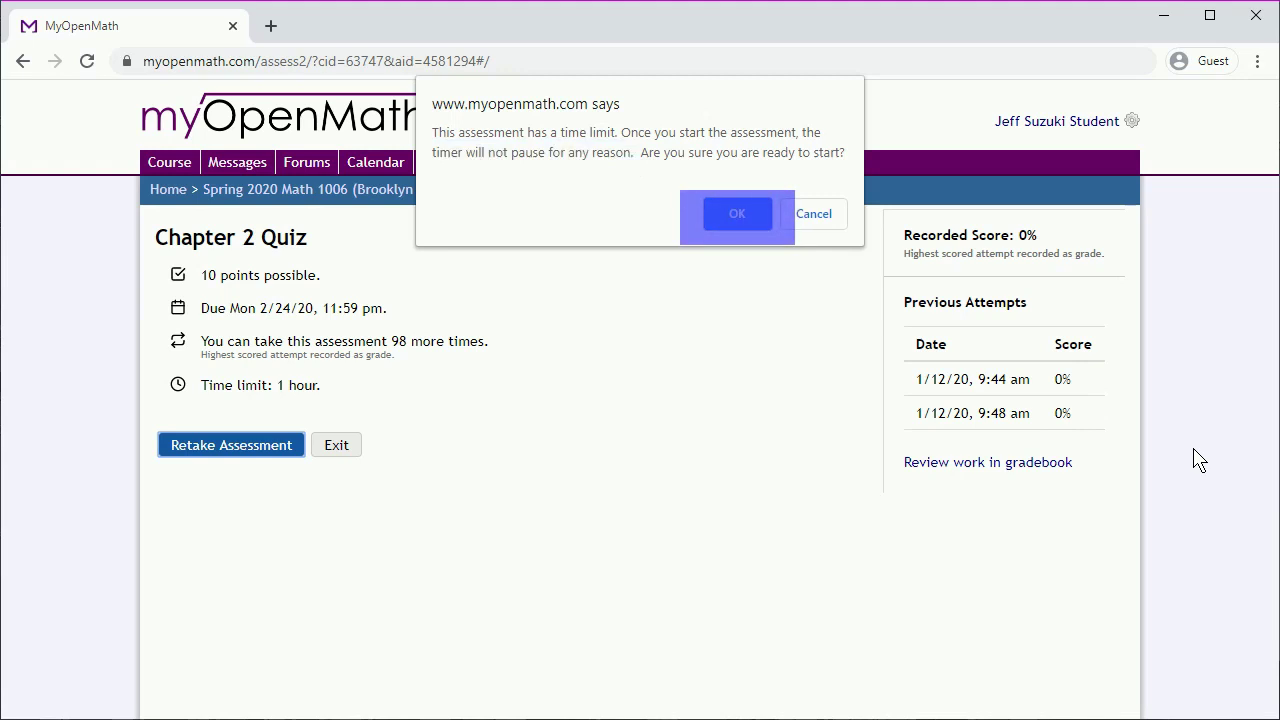
{"action": "key", "text": "Return"}
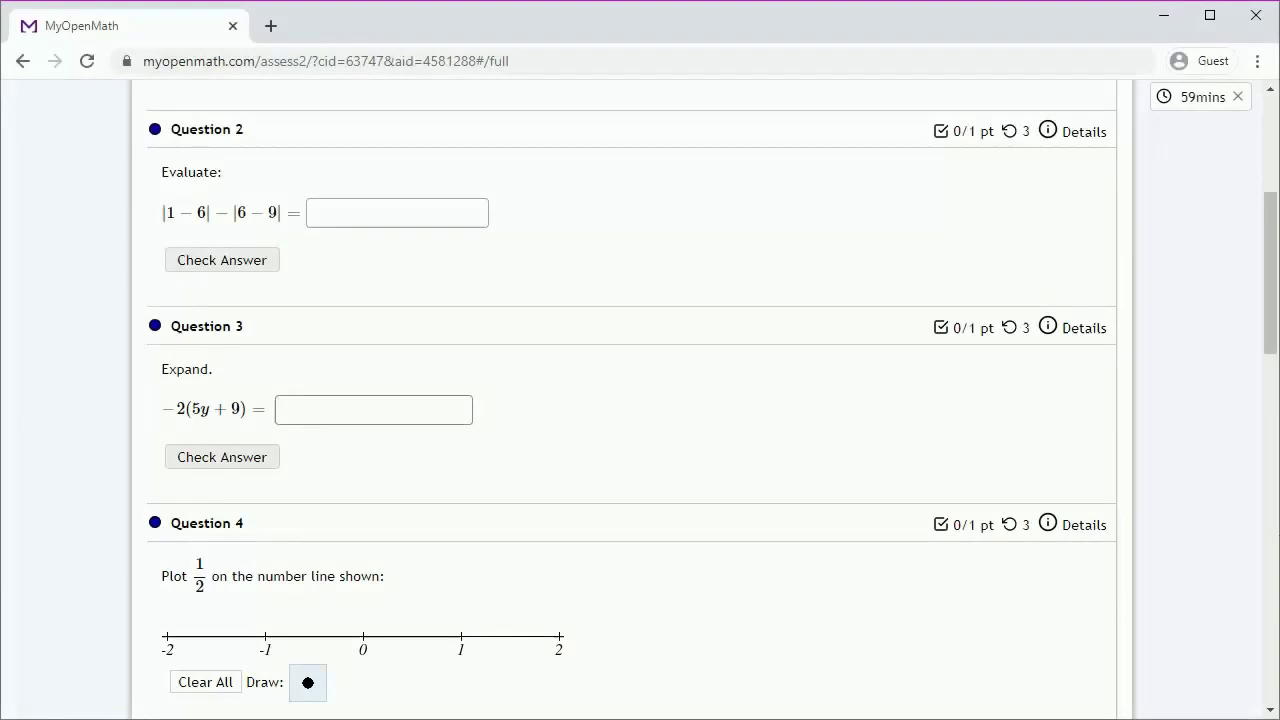
- Answer Question 2 with 02134, then retry with 90210, checking each answer
{"action": "key", "text": "Tab"}
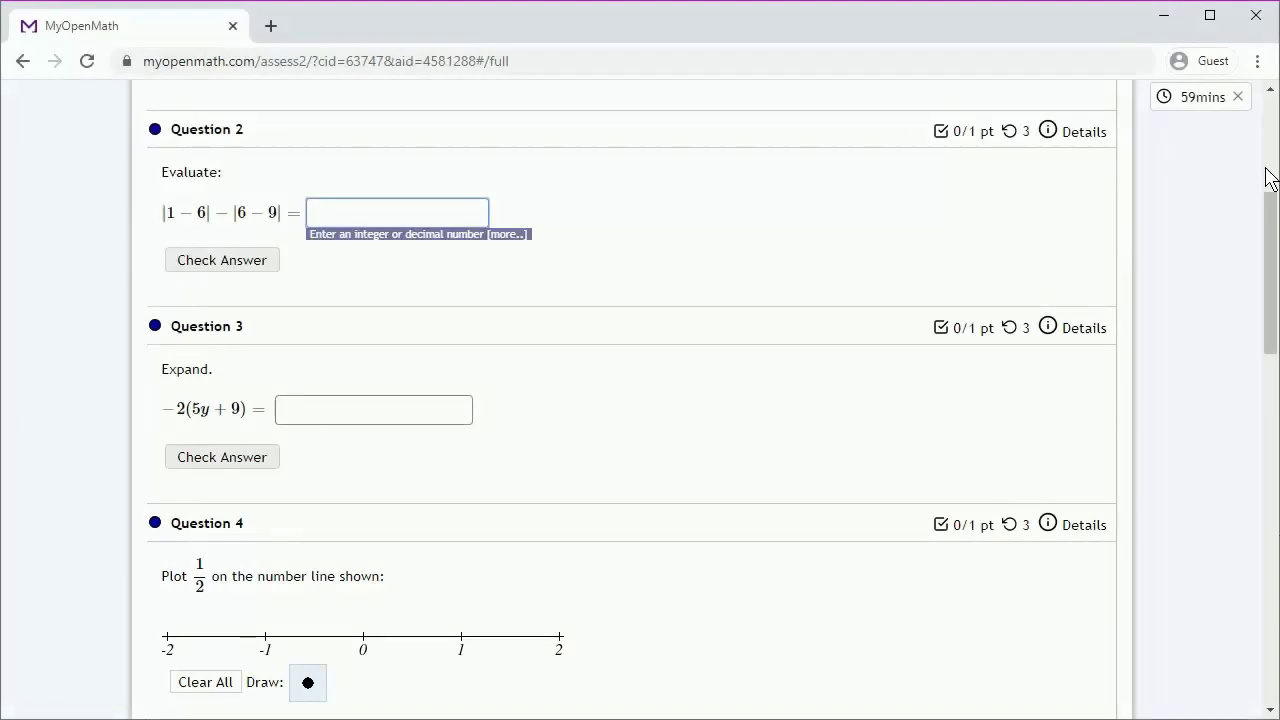
{"action": "type", "text": "02134"}
{"action": "left_click", "coordinate": [232, 265]}
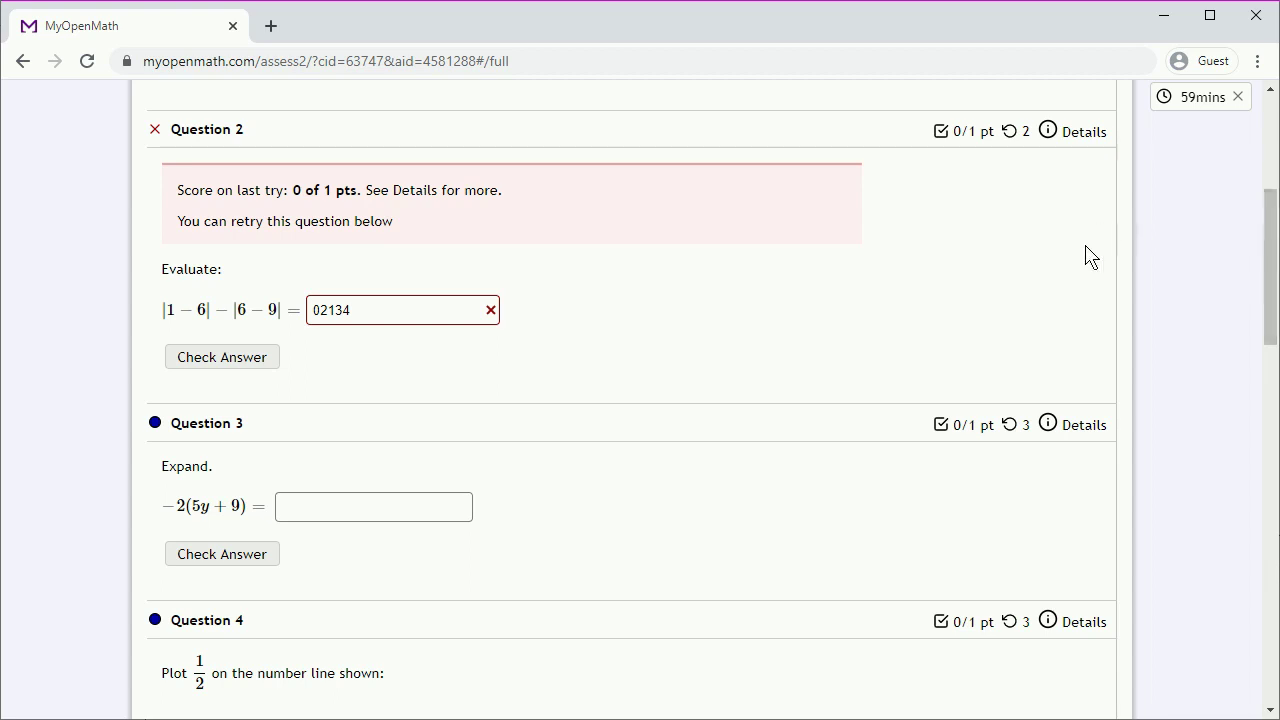
{"action": "left_click", "coordinate": [394, 318]}
{"action": "key", "text": "BackSpace"}
{"action": "key", "text": "BackSpace"}
{"action": "key", "text": "BackSpace"}
{"action": "key", "text": "BackSpace"}
{"action": "key", "text": "BackSpace"}
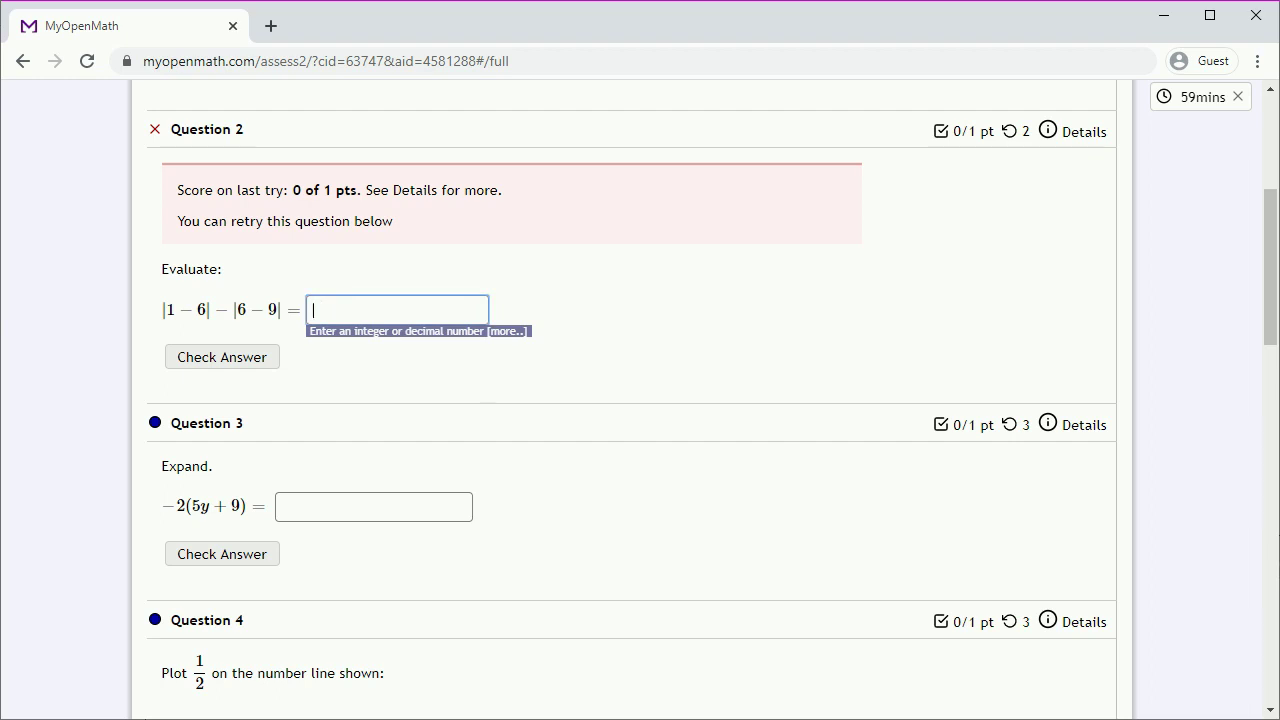
{"action": "type", "text": "90210"}
{"action": "left_click", "coordinate": [226, 362]}
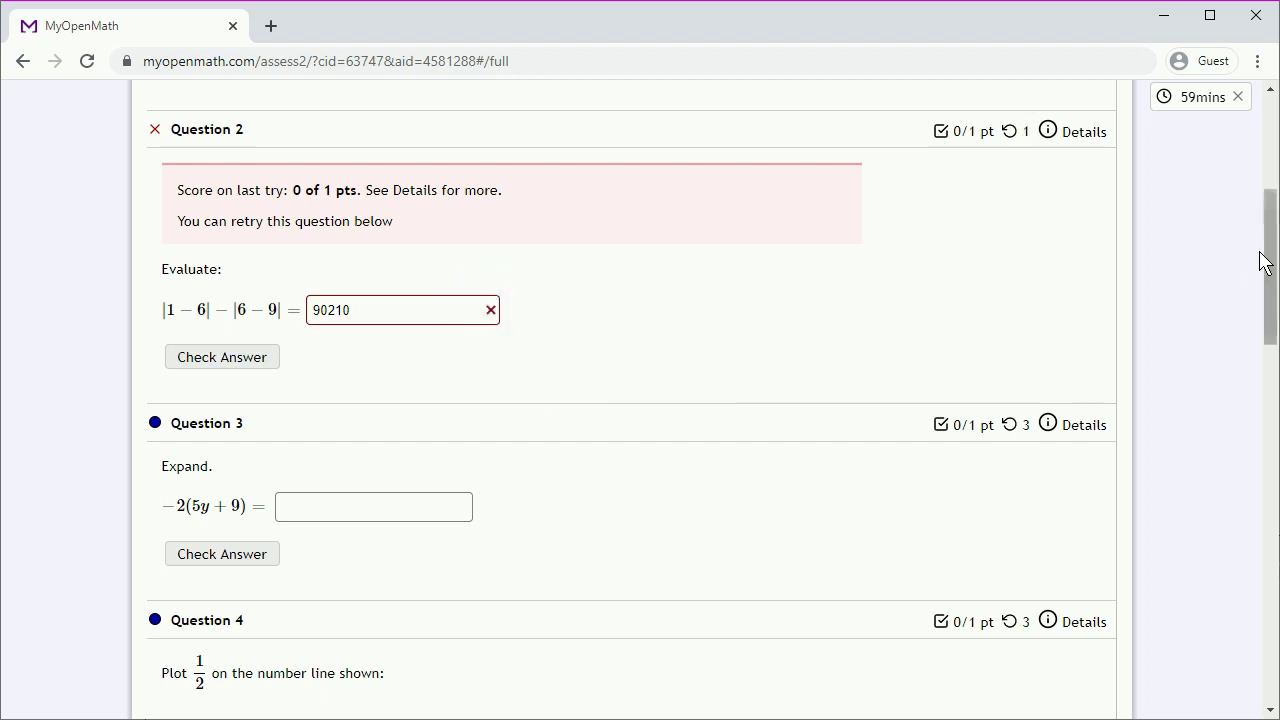
- Replace Question 2's answer with 8675309 and check it as the final try
{"action": "left_click", "coordinate": [397, 306]}
{"action": "key", "text": "BackSpace"}
{"action": "key", "text": "BackSpace"}
{"action": "key", "text": "BackSpace"}
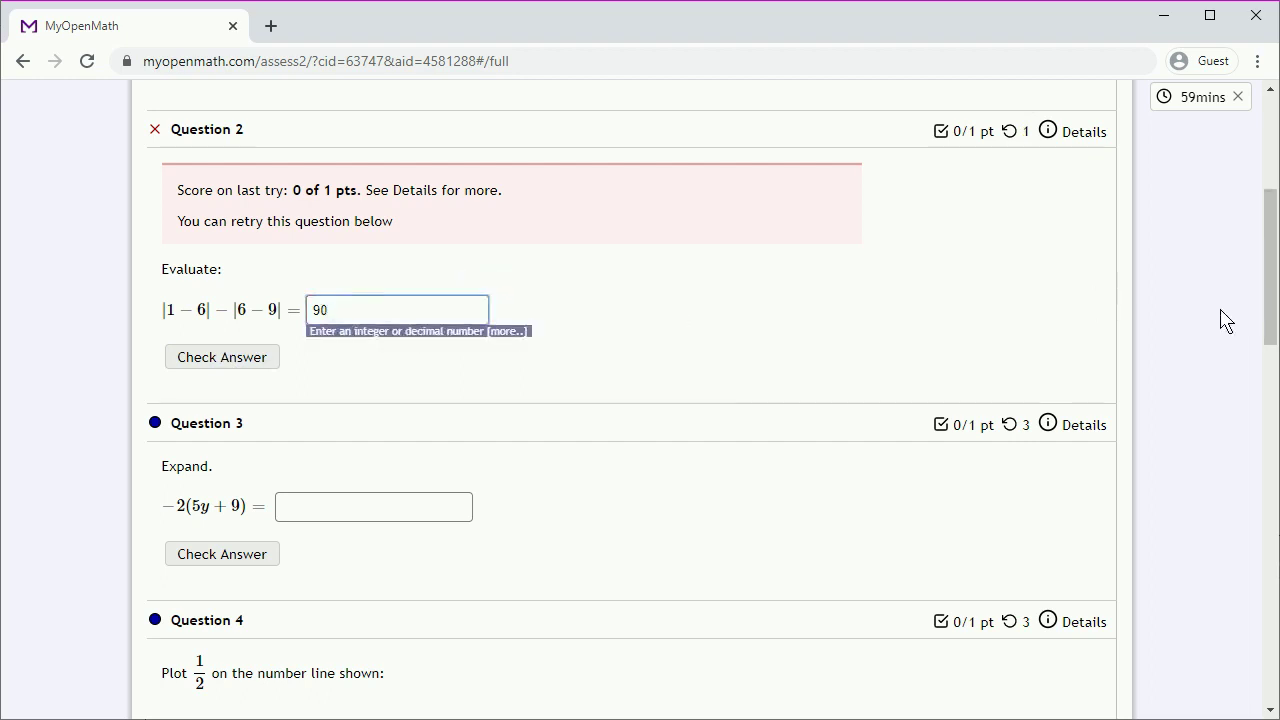
{"action": "key", "text": "BackSpace"}
{"action": "key", "text": "BackSpace"}
{"action": "type", "text": "8675309"}
{"action": "left_click", "coordinate": [234, 358]}
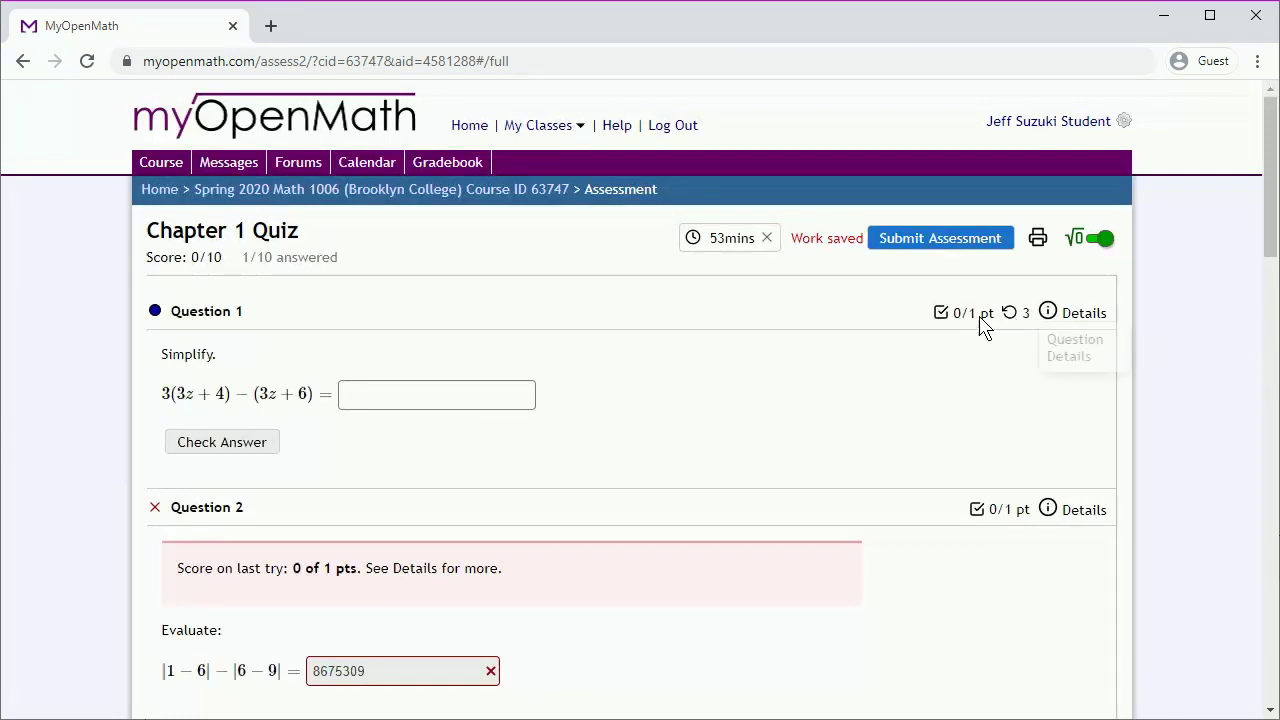
- Leave the quiz unsubmitted for the course page and reopen the Chapter 2 Quiz from the calendar
{"action": "left_click", "coordinate": [370, 190]}
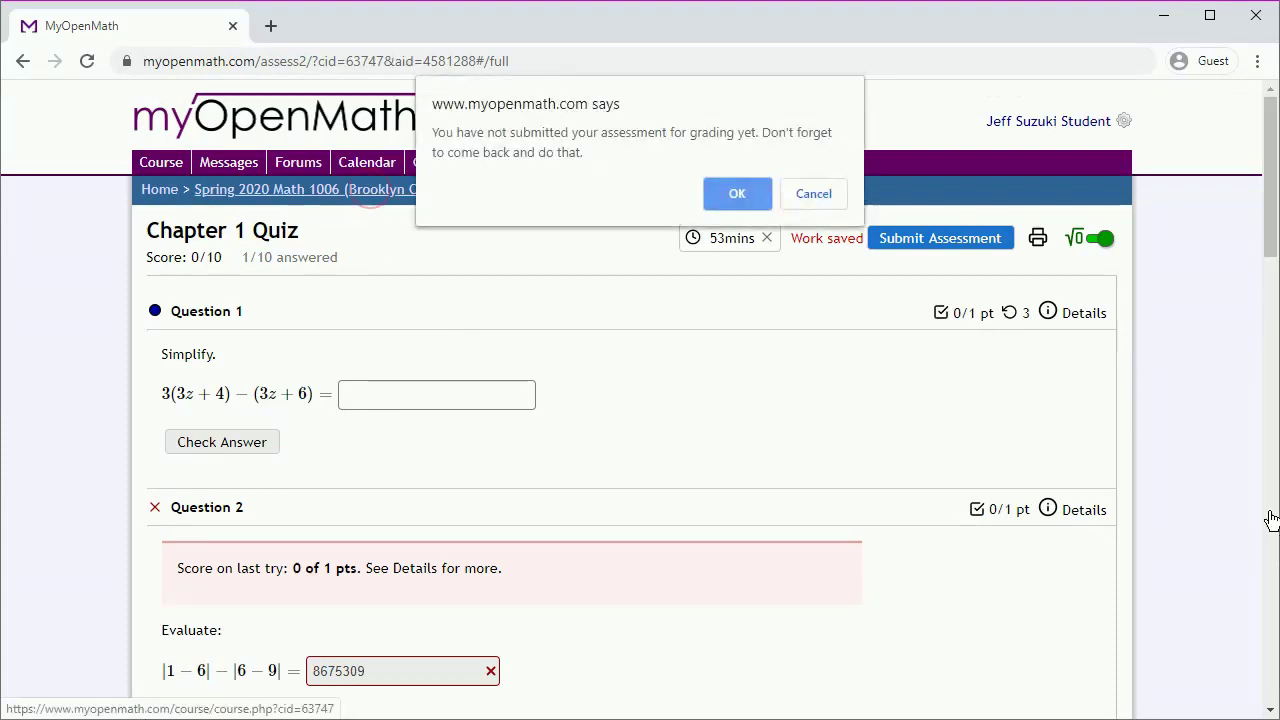
{"action": "left_click", "coordinate": [730, 198]}
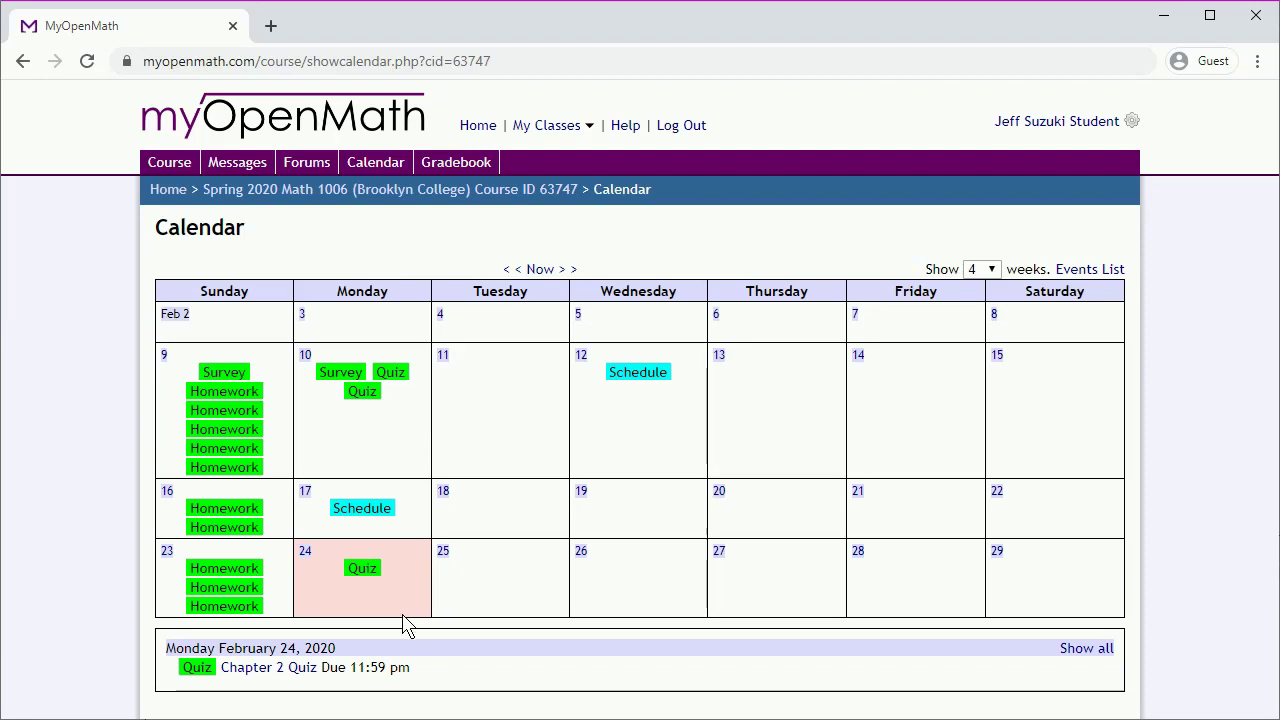
{"action": "left_click", "coordinate": [285, 667]}
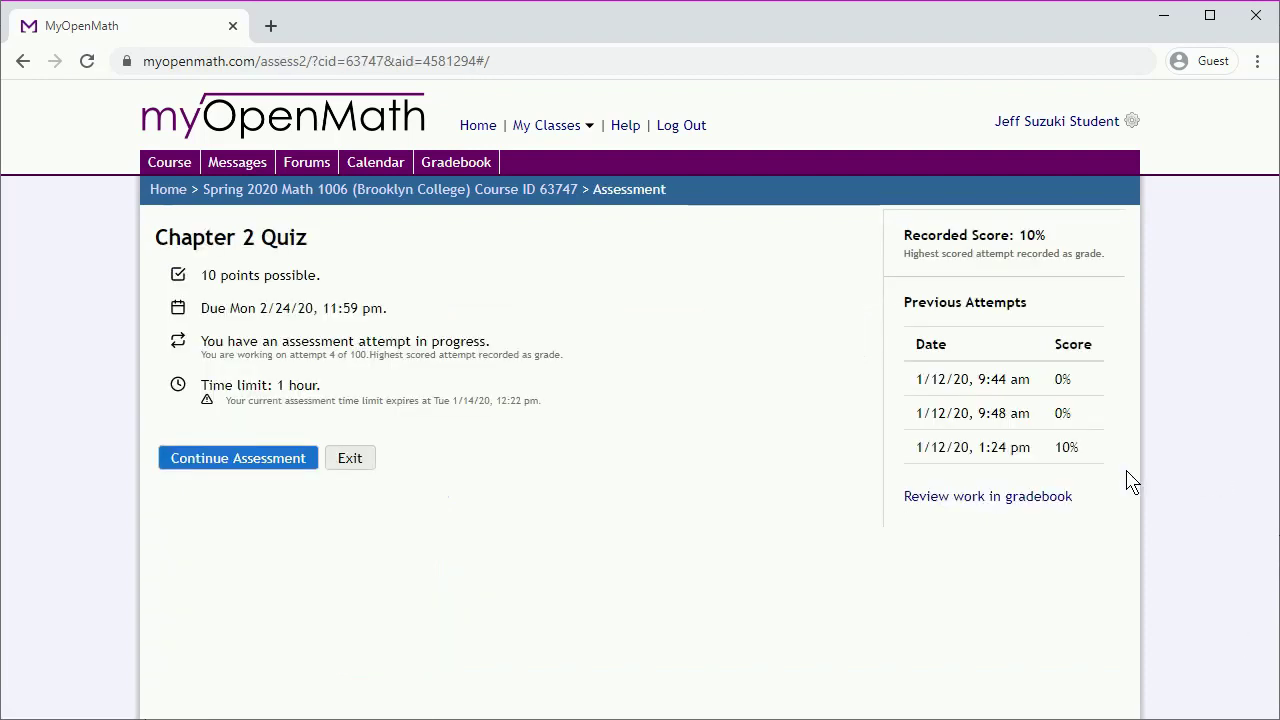
- Resume the in-progress Chapter 2 attempt and submit it despite unattempted questions
{"action": "left_click", "coordinate": [277, 462]}
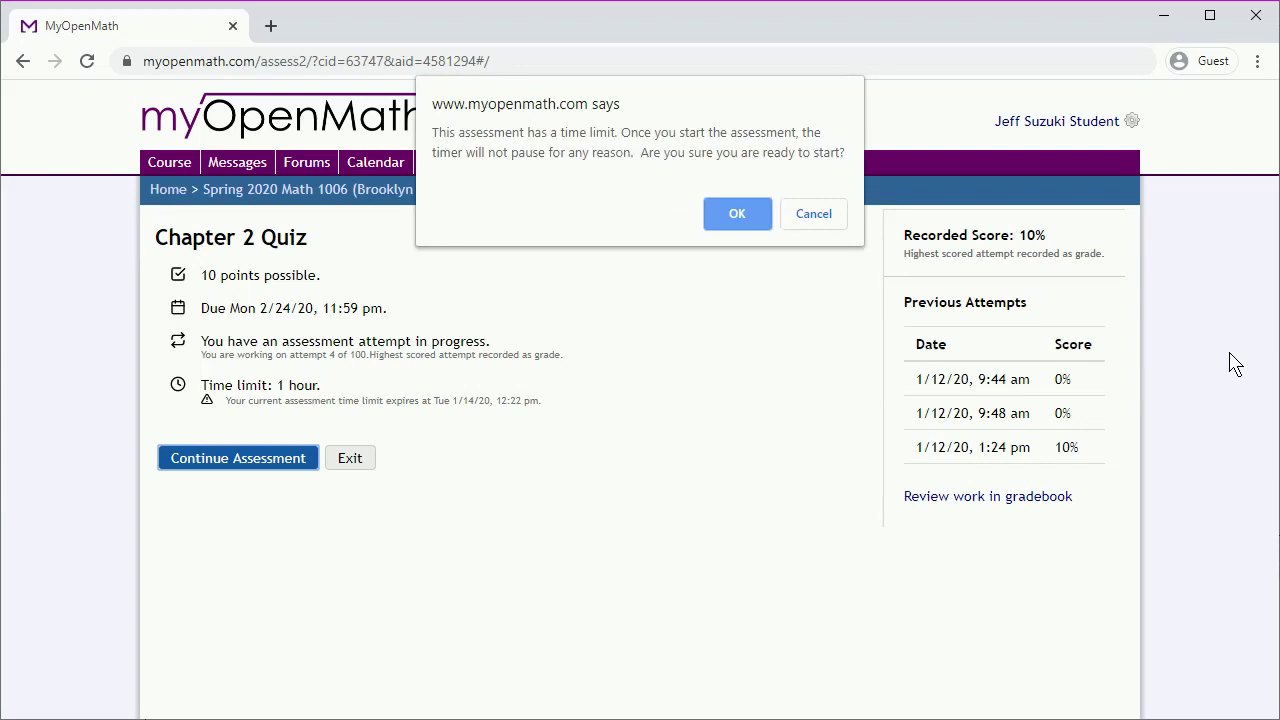
{"action": "left_click", "coordinate": [735, 222]}
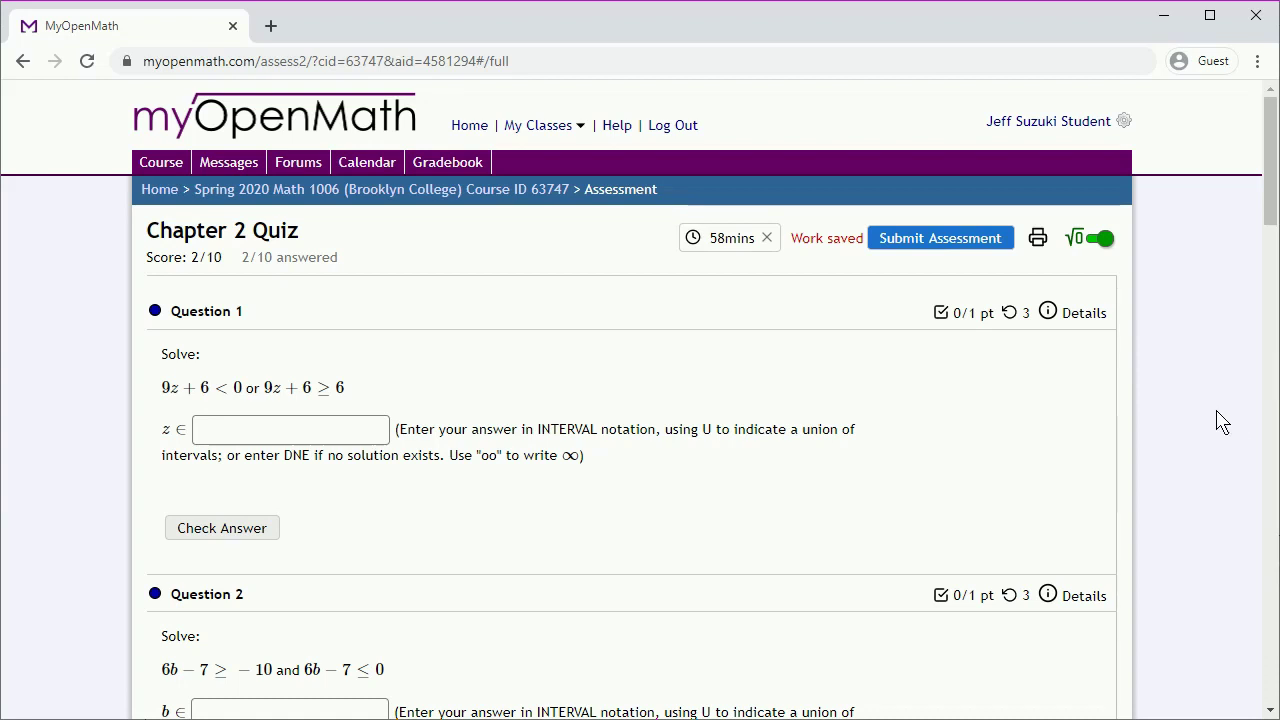
{"action": "left_click", "coordinate": [940, 242]}
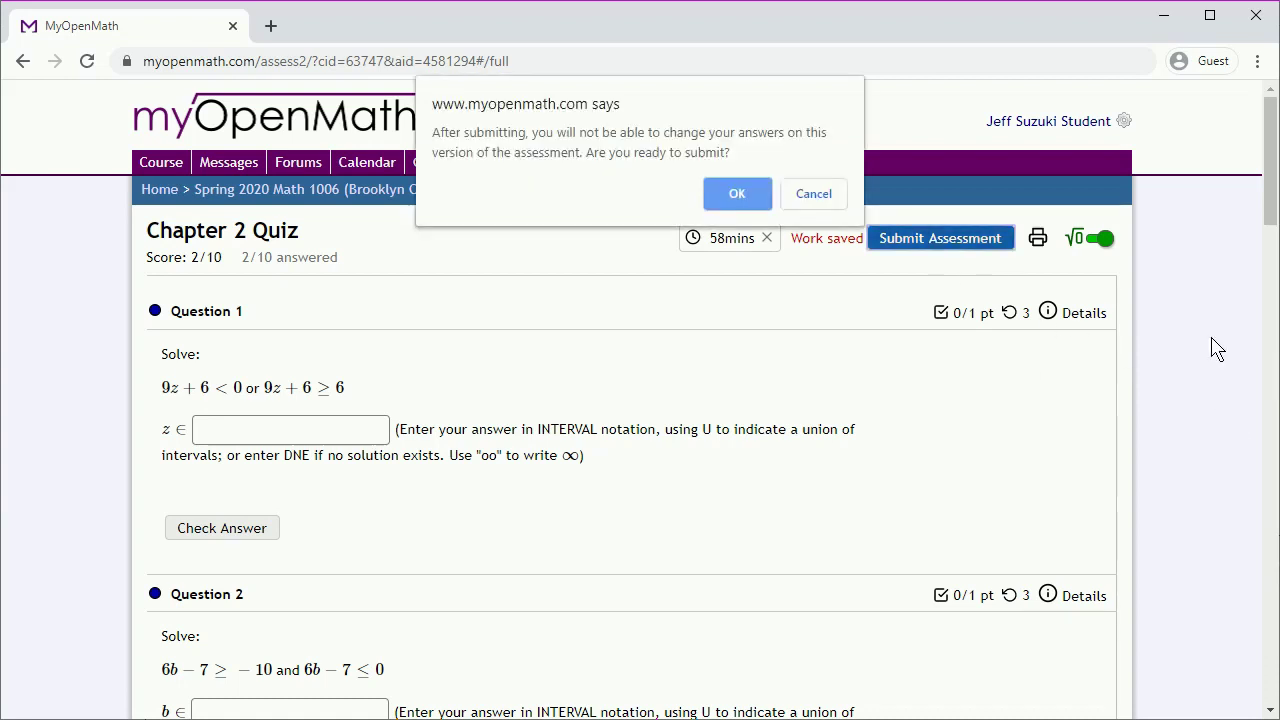
{"action": "left_click", "coordinate": [712, 194]}
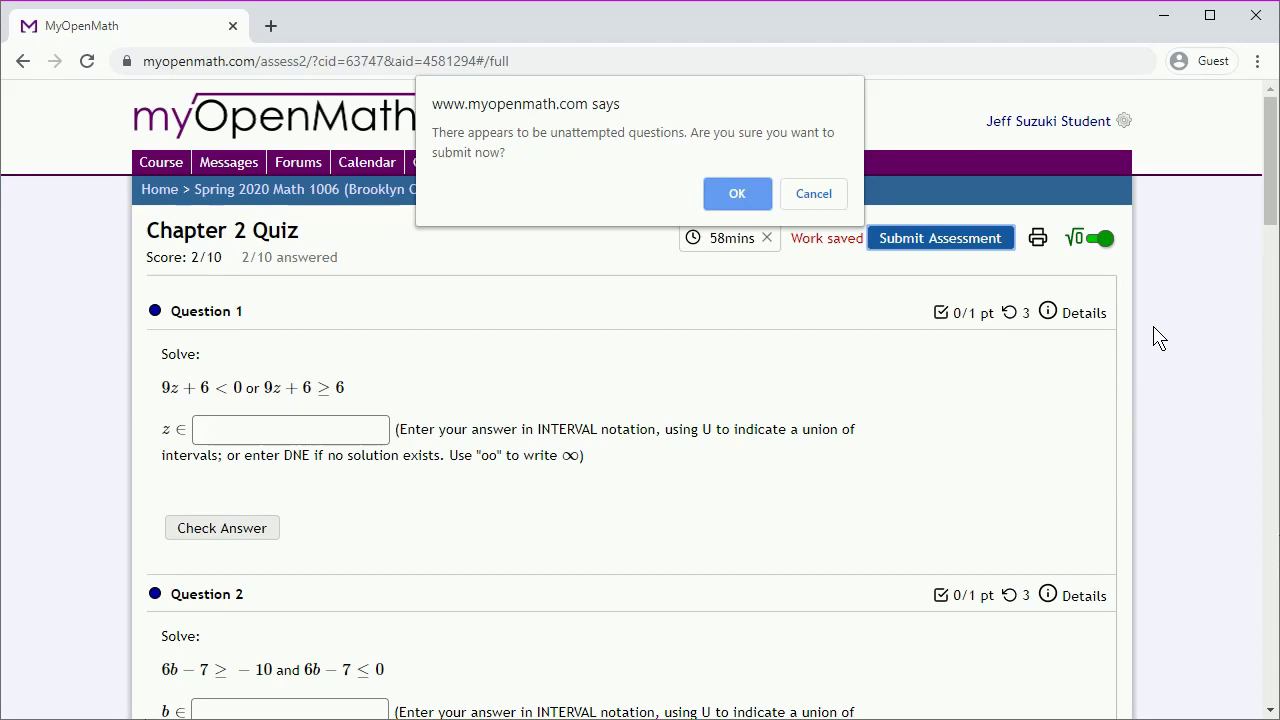
{"action": "left_click", "coordinate": [741, 193]}
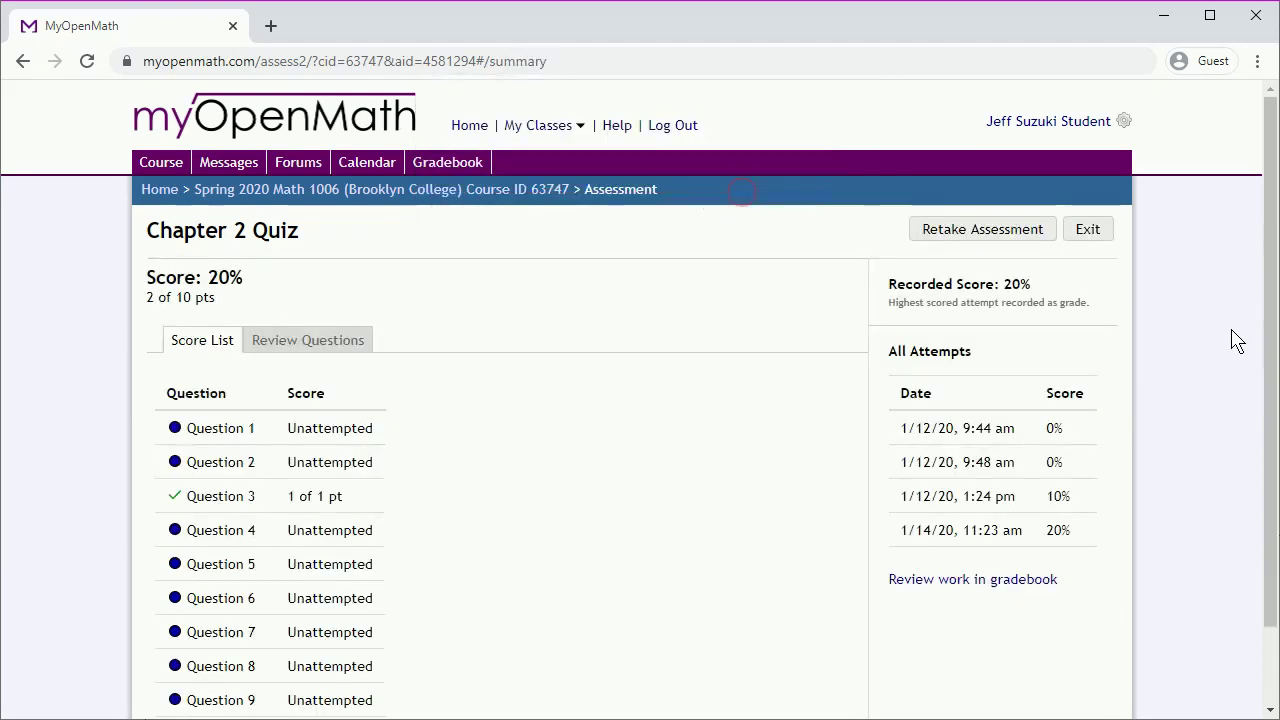